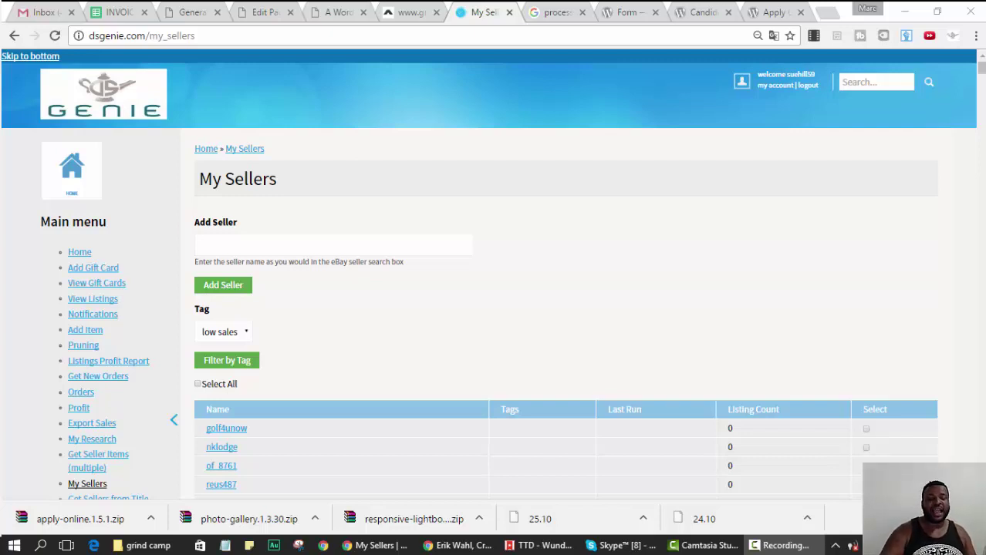
- Scroll up and down through the My Sellers list to review all the sellers
scroll(825, 263, down, 5)
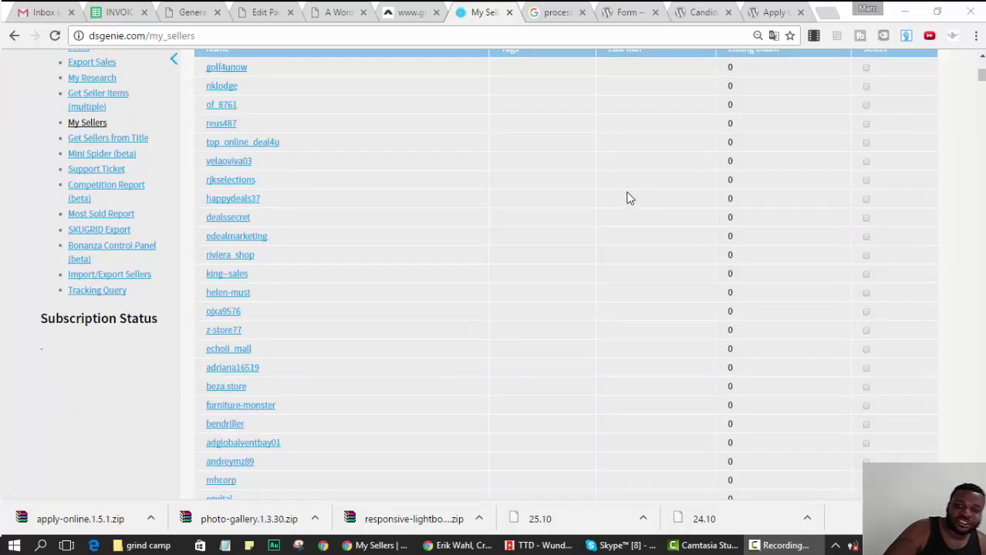
scroll(585, 231, down, 5)
scroll(560, 260, up, 10)
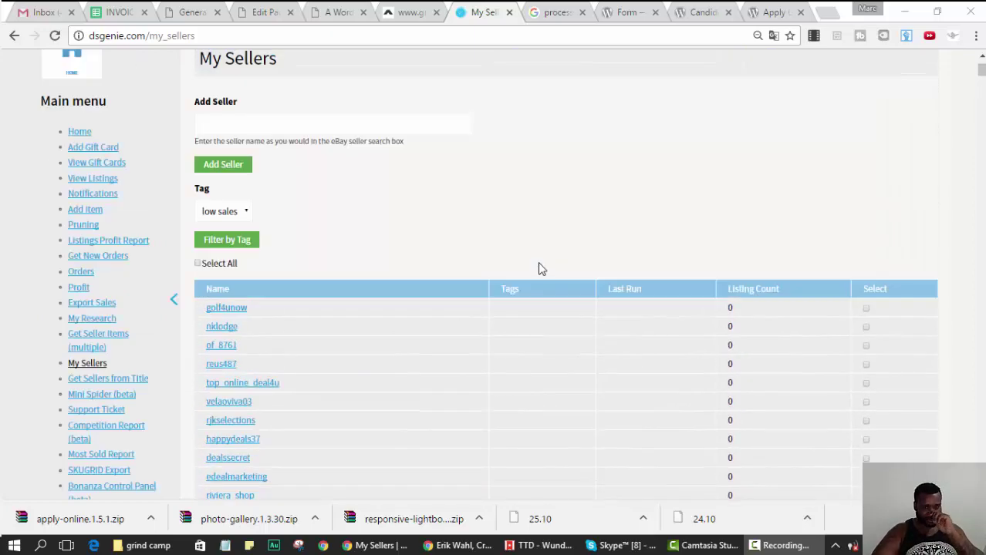
scroll(540, 268, up, 1)
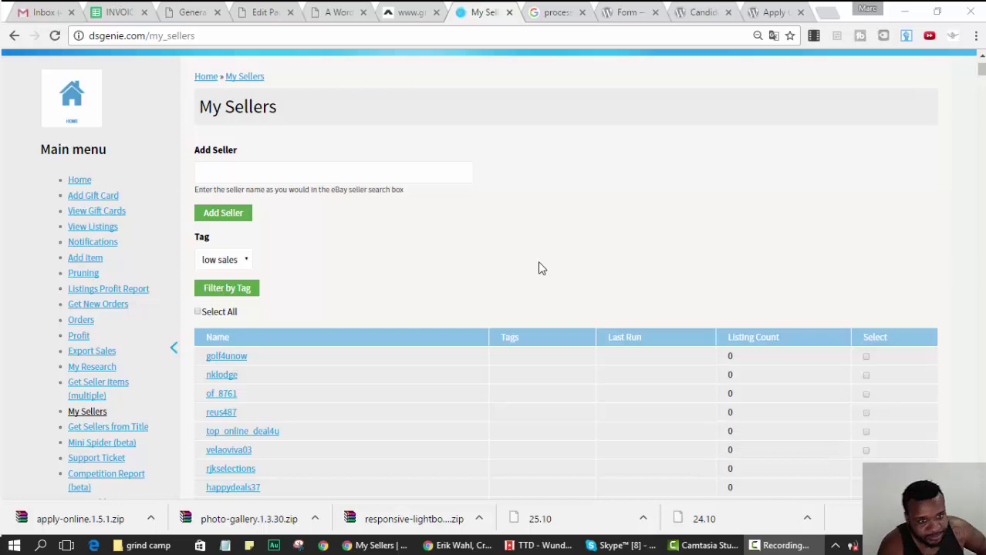
scroll(570, 234, down, 15)
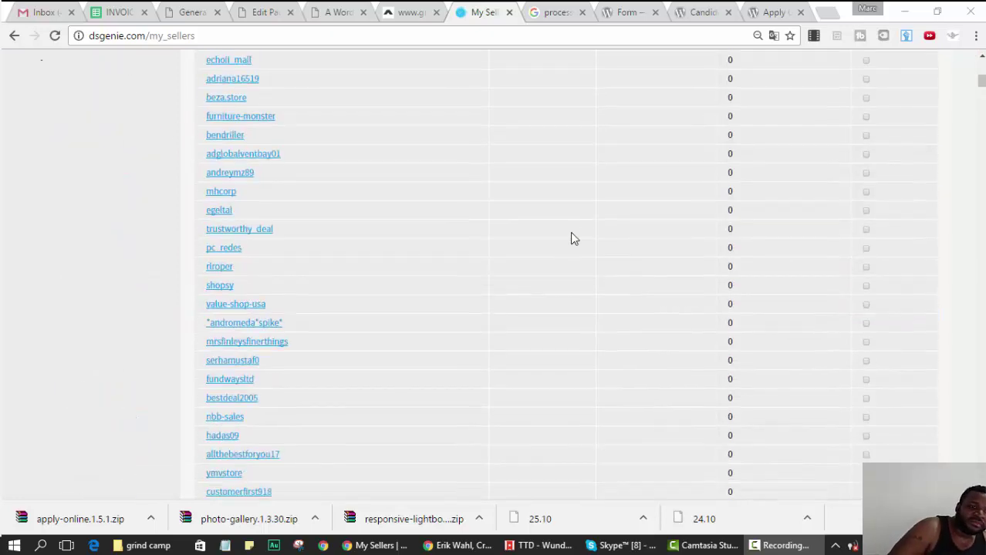
scroll(560, 228, down, 15)
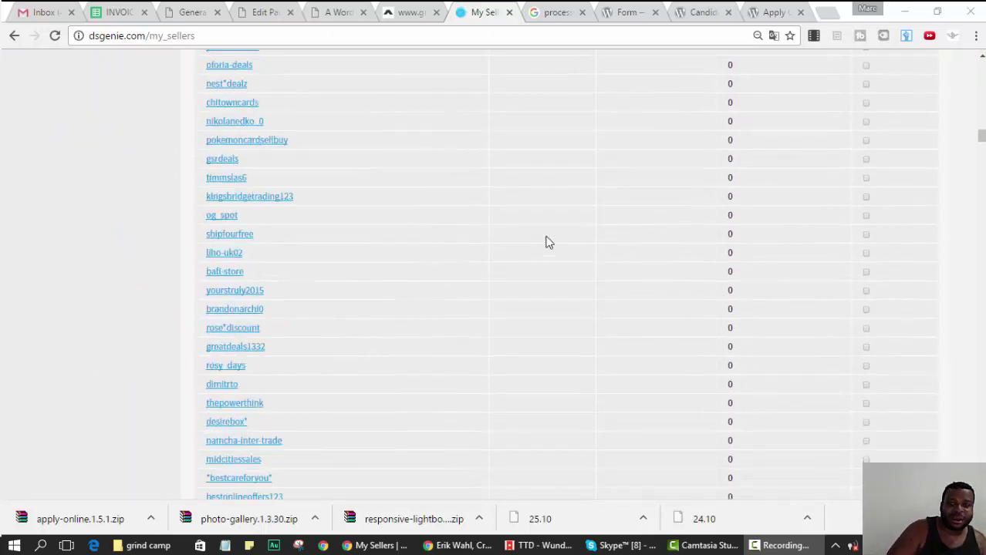
scroll(975, 282, down, 20)
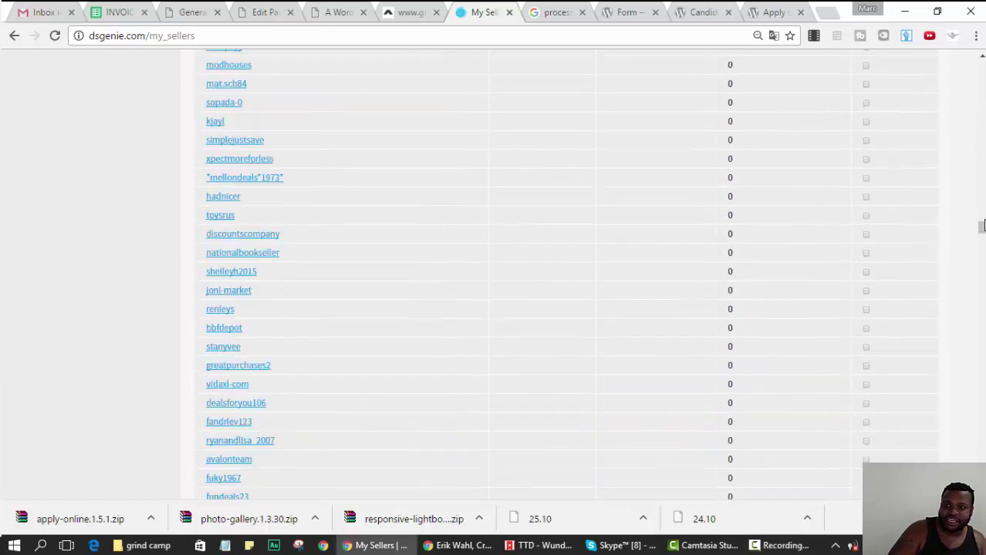
scroll(975, 281, down, 15)
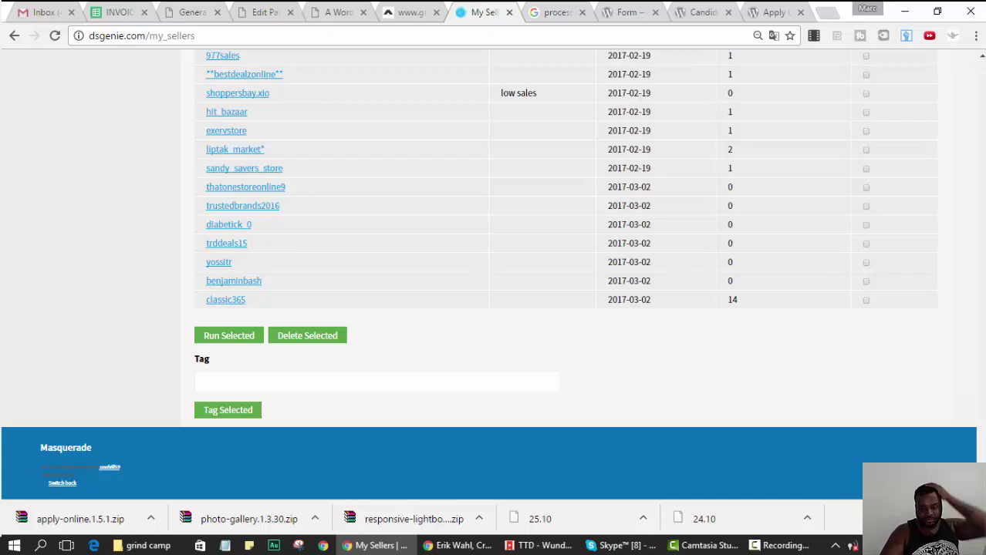
drag(978, 376, 981, 68)
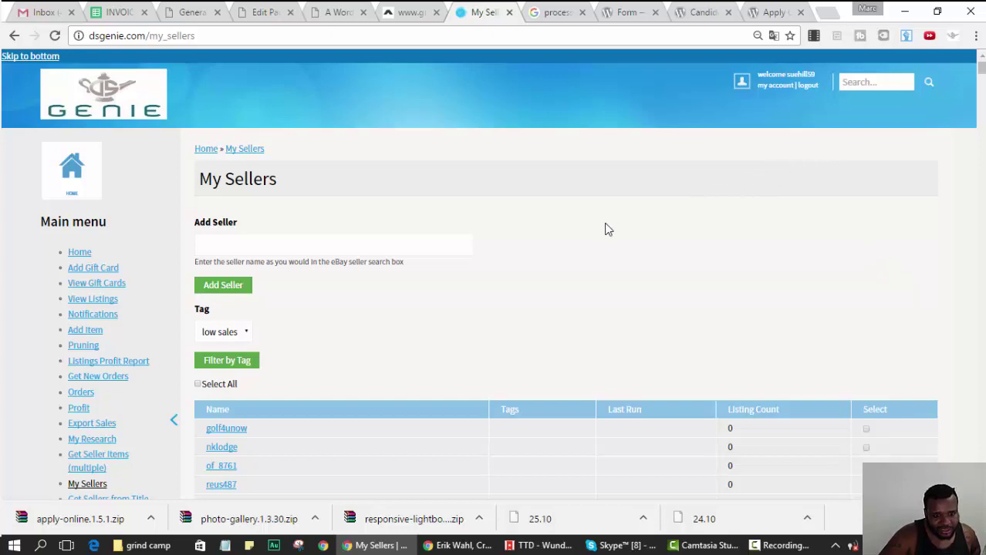
scroll(605, 228, down, 5)
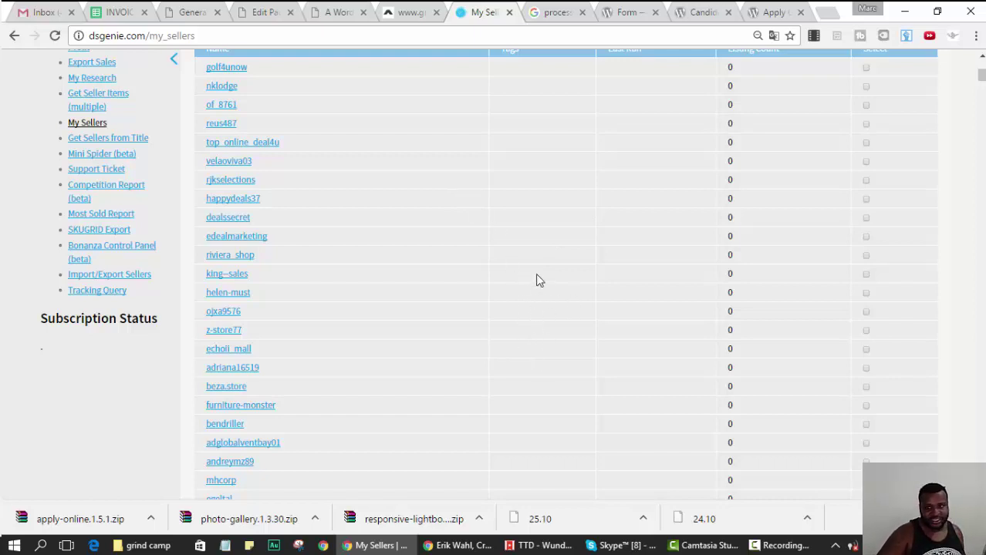
scroll(363, 247, up, 5)
scroll(479, 235, down, 15)
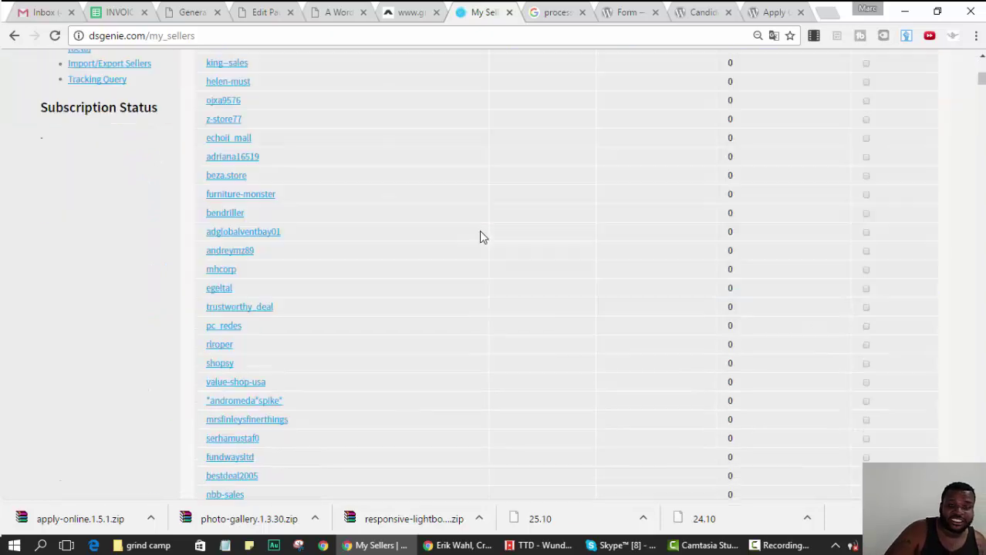
scroll(538, 231, down, 10)
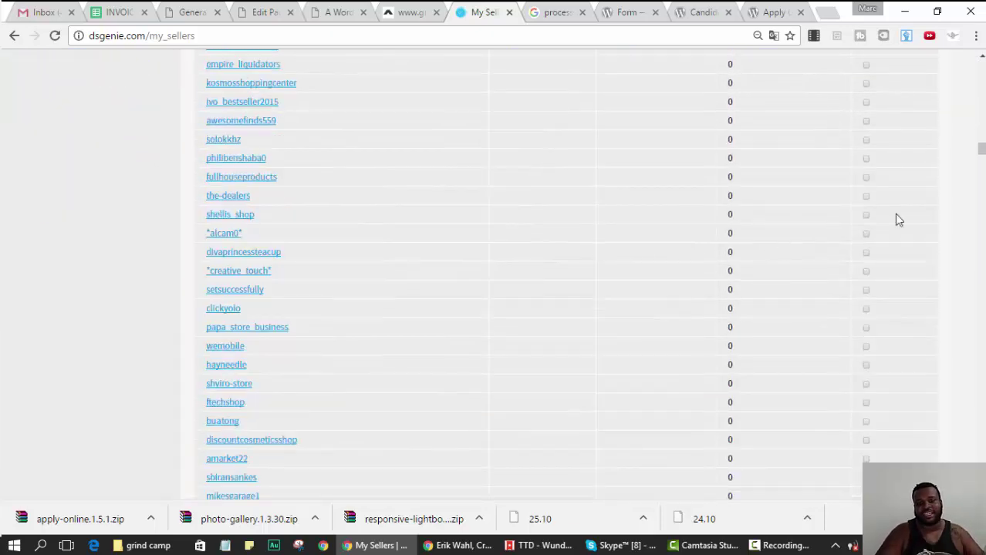
drag(979, 149, 980, 362)
scroll(941, 164, up, 20)
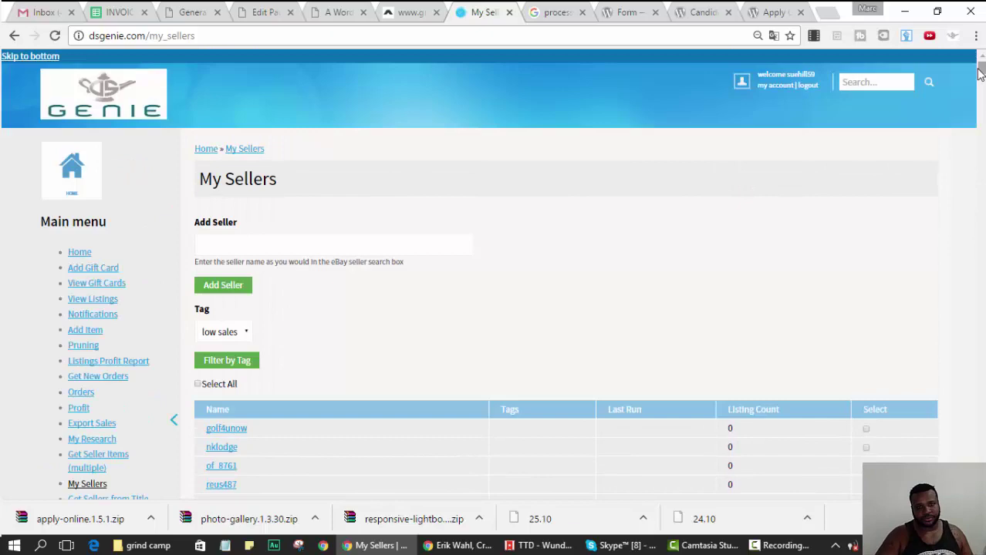
scroll(802, 231, down, 8)
scroll(777, 270, down, 20)
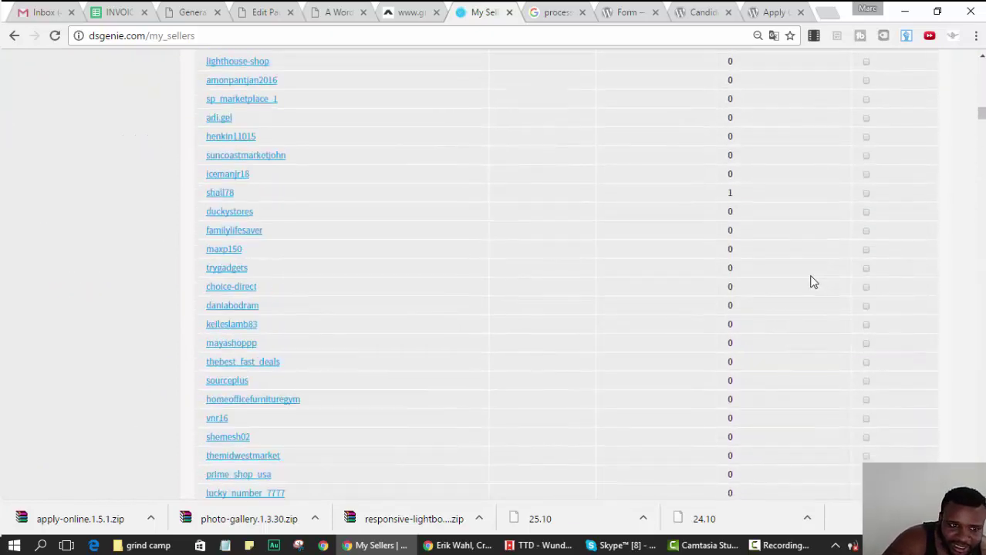
scroll(702, 312, down, 20)
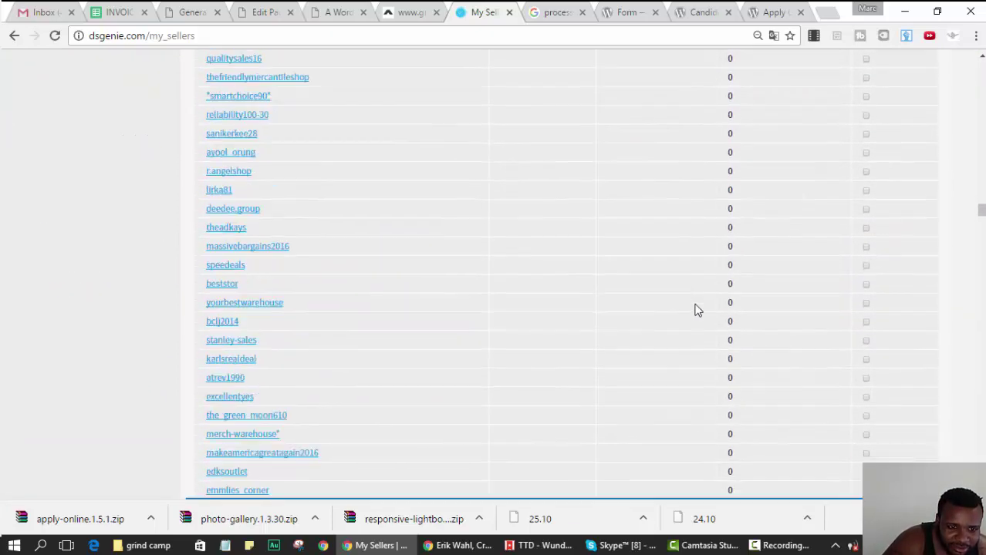
scroll(691, 304, down, 15)
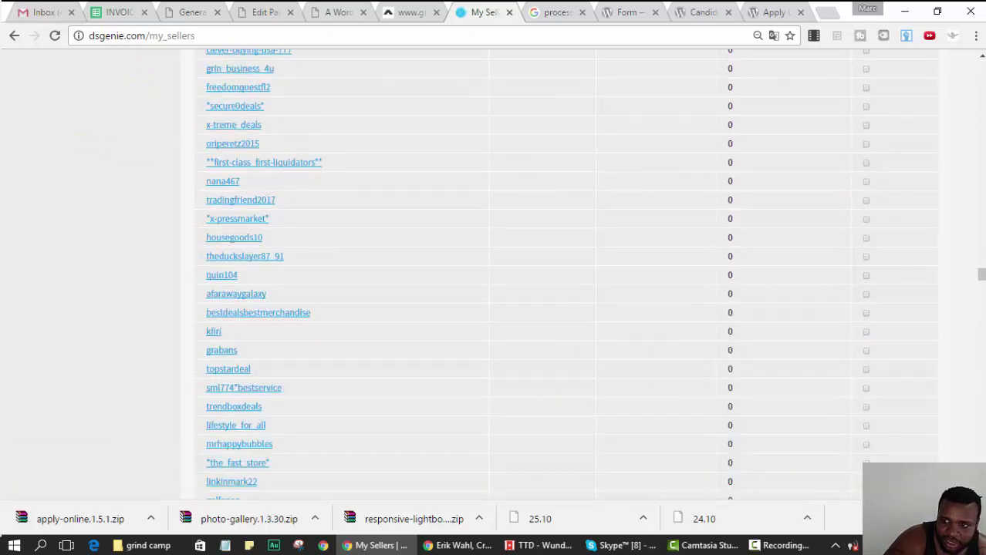
scroll(691, 304, down, 15)
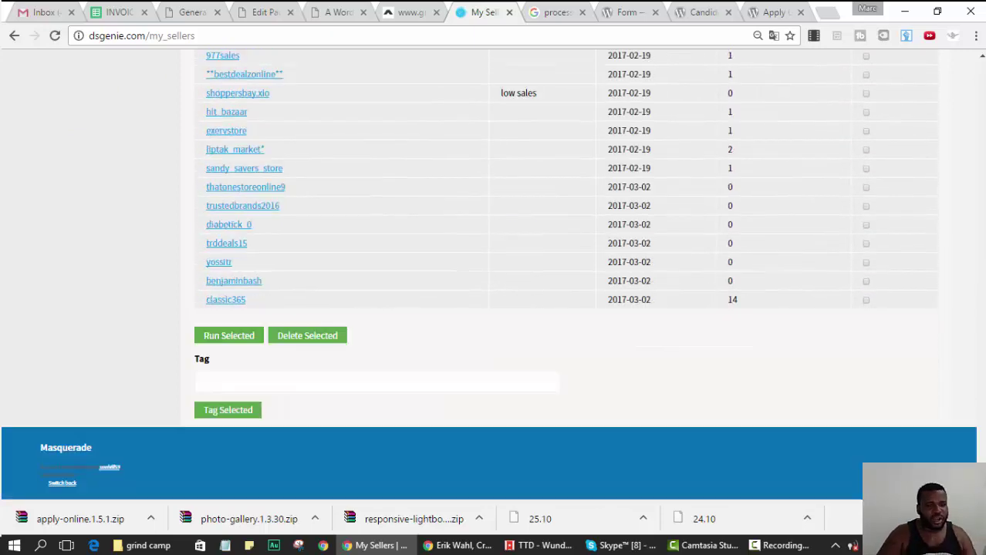
drag(976, 392, 981, 66)
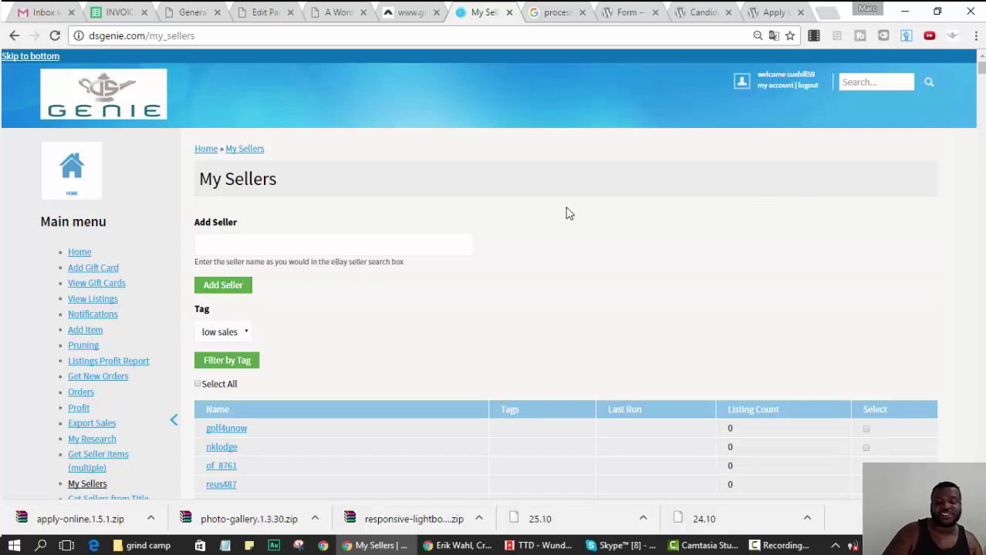
scroll(566, 208, down, 5)
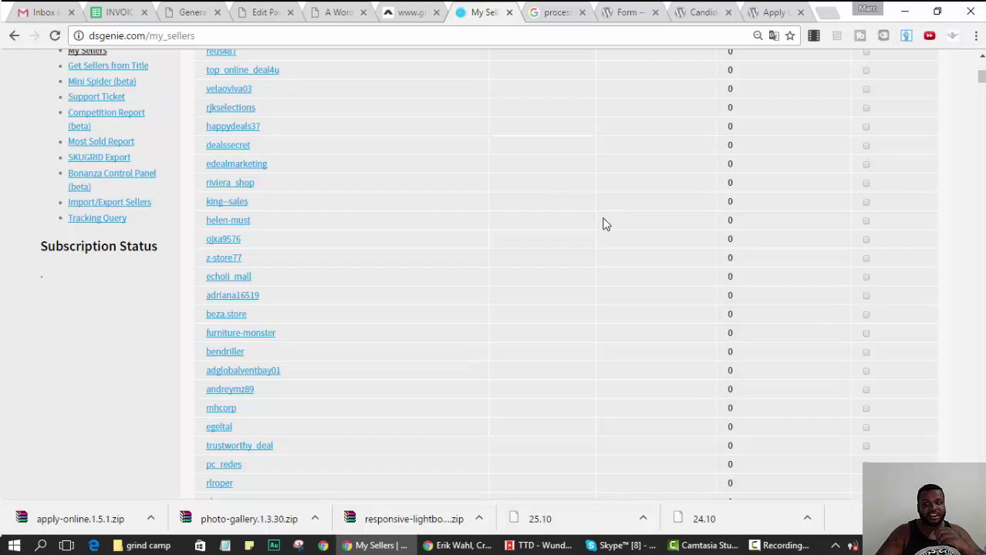
scroll(604, 221, up, 6)
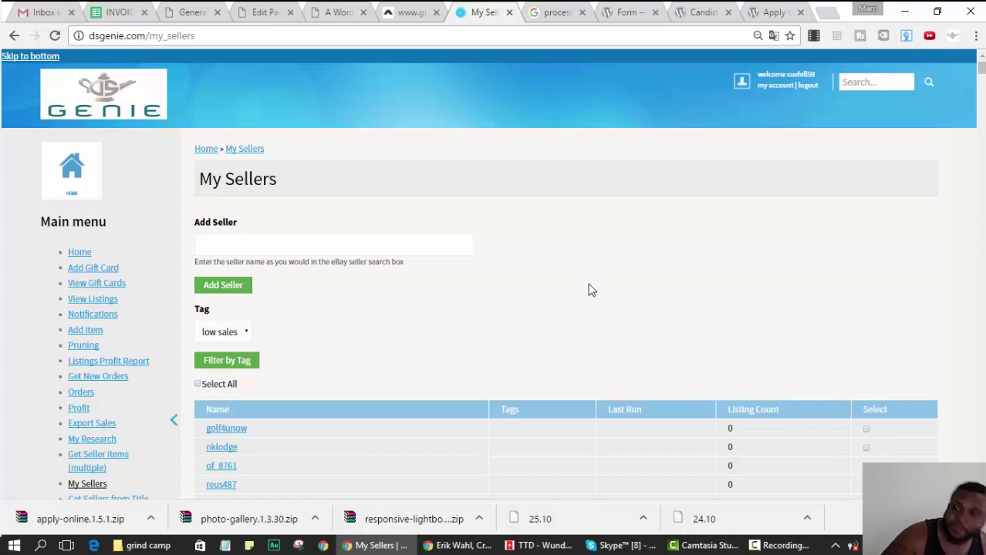
scroll(591, 288, down, 8)
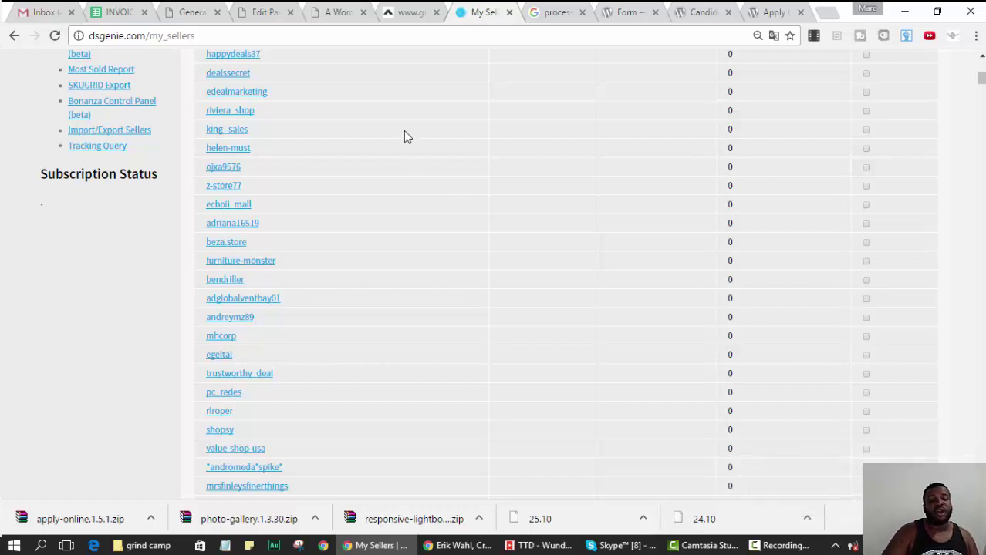
scroll(403, 136, down, 4)
scroll(485, 160, up, 9)
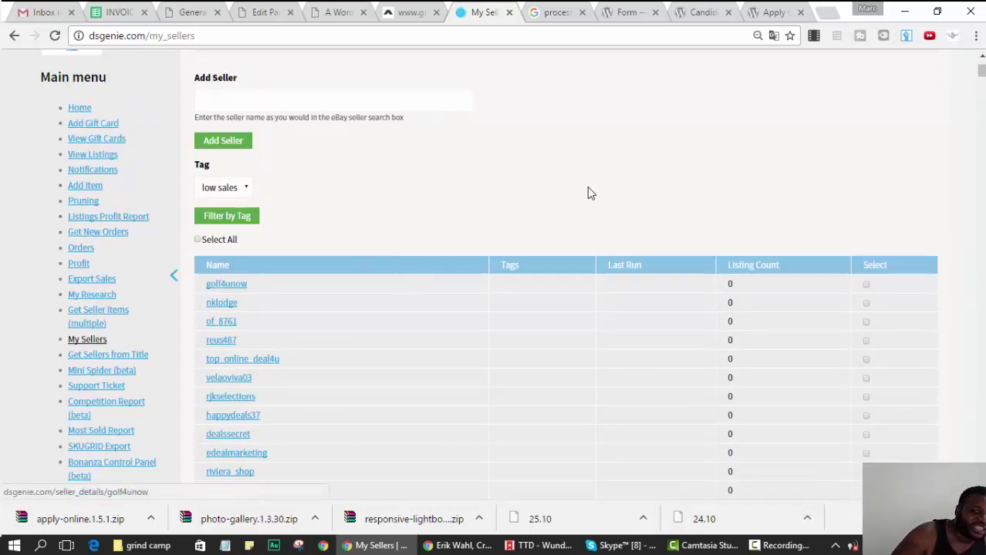
- Tick the second, fourth and fifth sellers, then clear the first five Select checkboxes
click(866, 303)
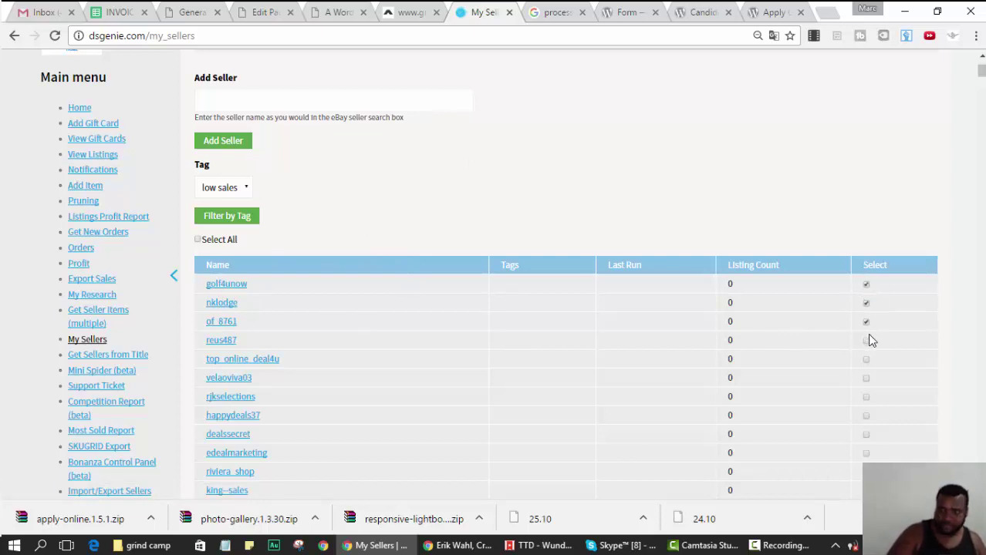
click(865, 359)
click(865, 340)
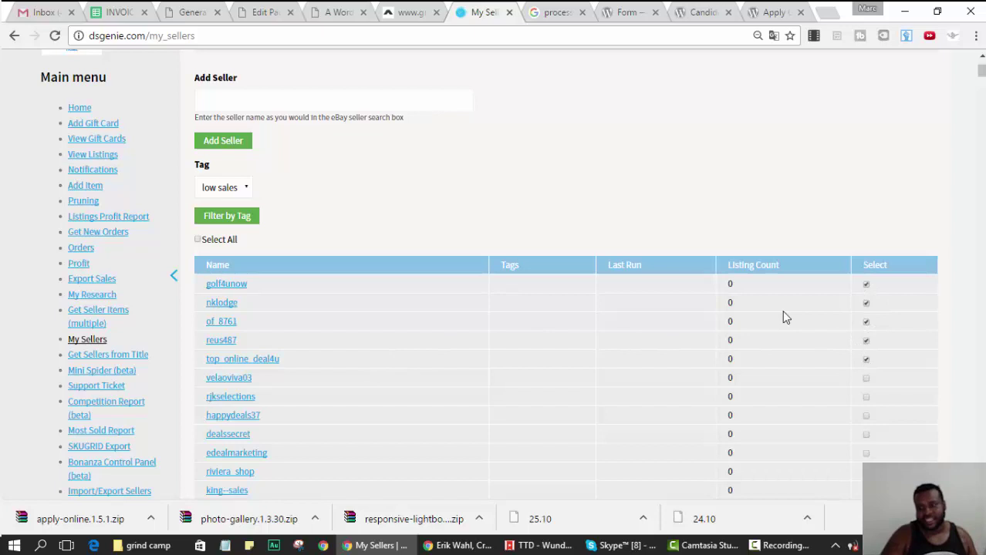
click(866, 287)
click(867, 305)
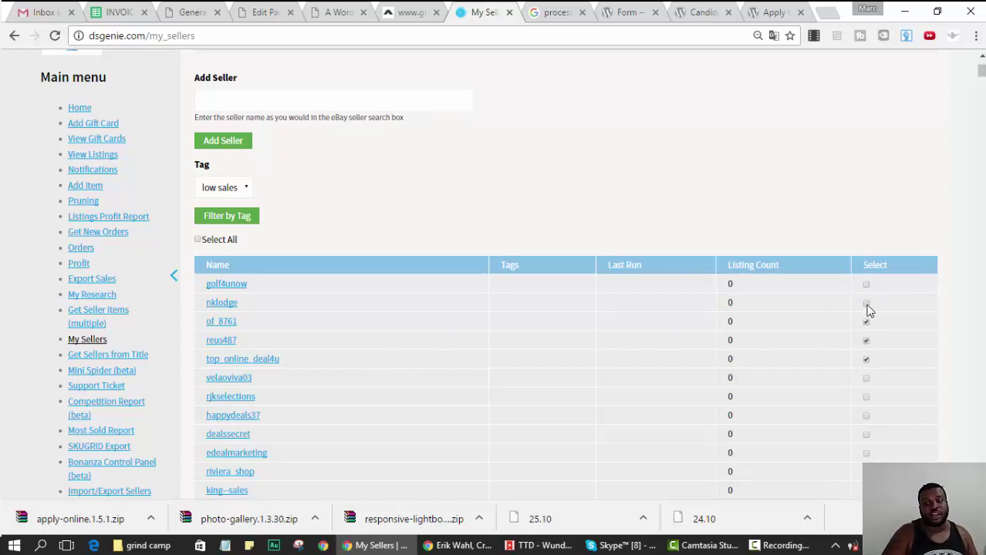
click(866, 322)
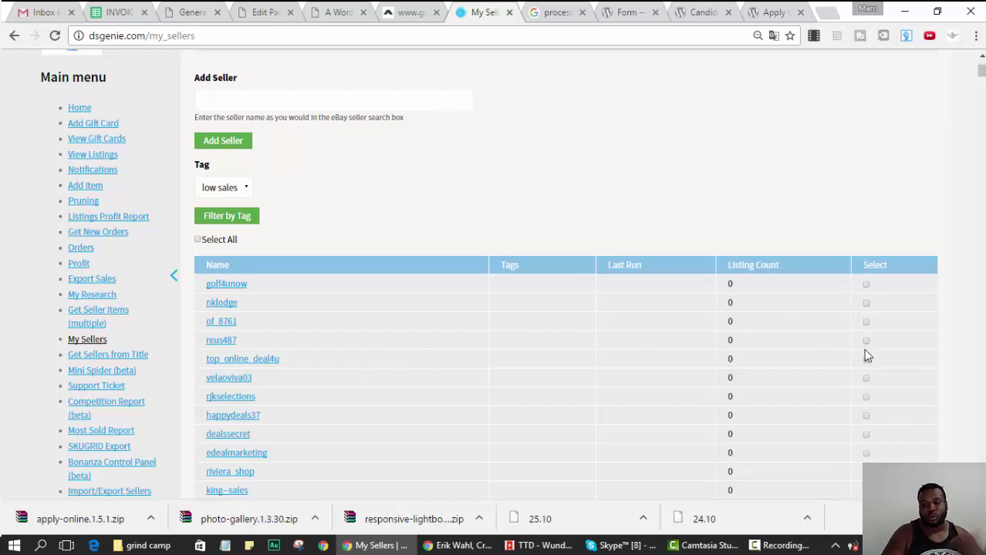
click(866, 360)
click(866, 360)
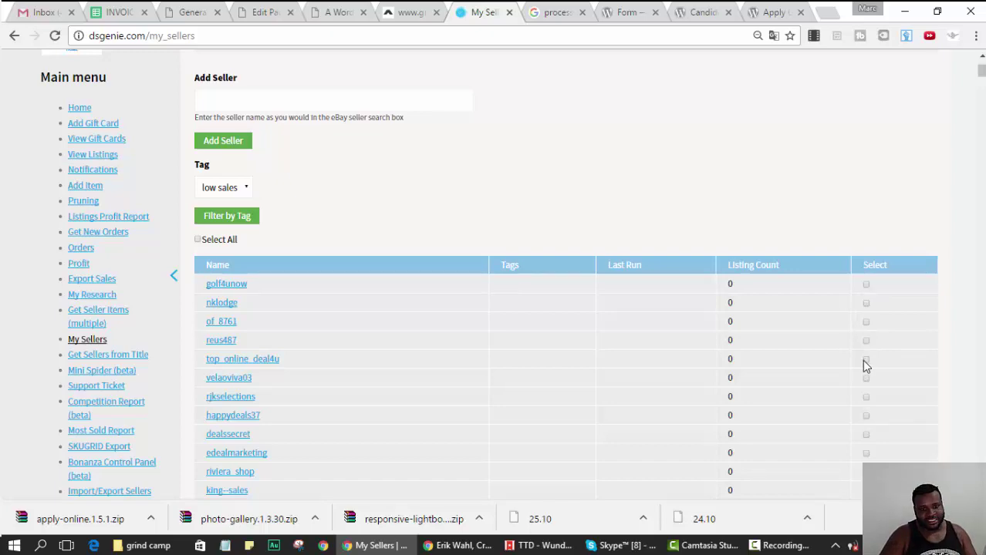
- Find 'classic' on the page, tick the 14-listing classic365 row and run it
scroll(702, 270, down, 1)
scroll(702, 270, down, 15)
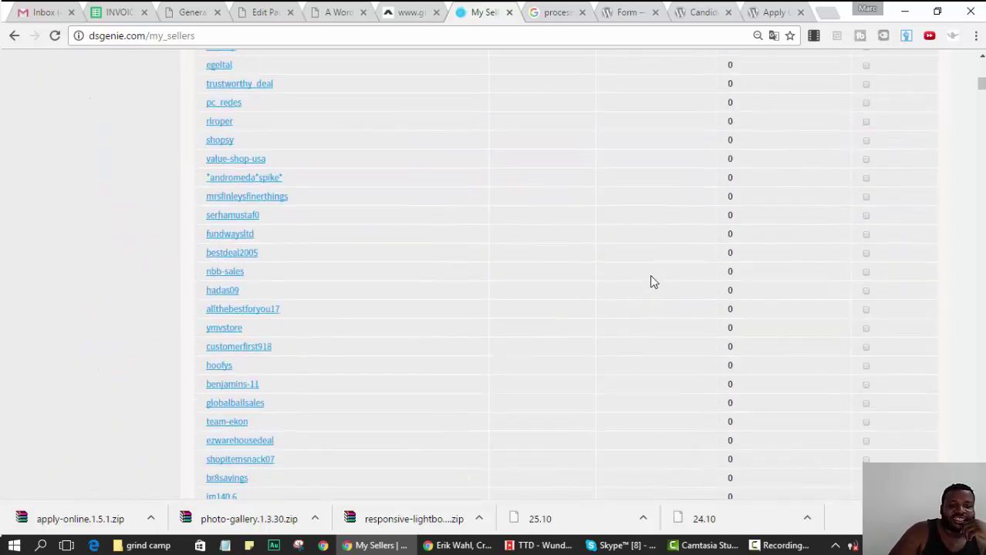
scroll(640, 277, up, 20)
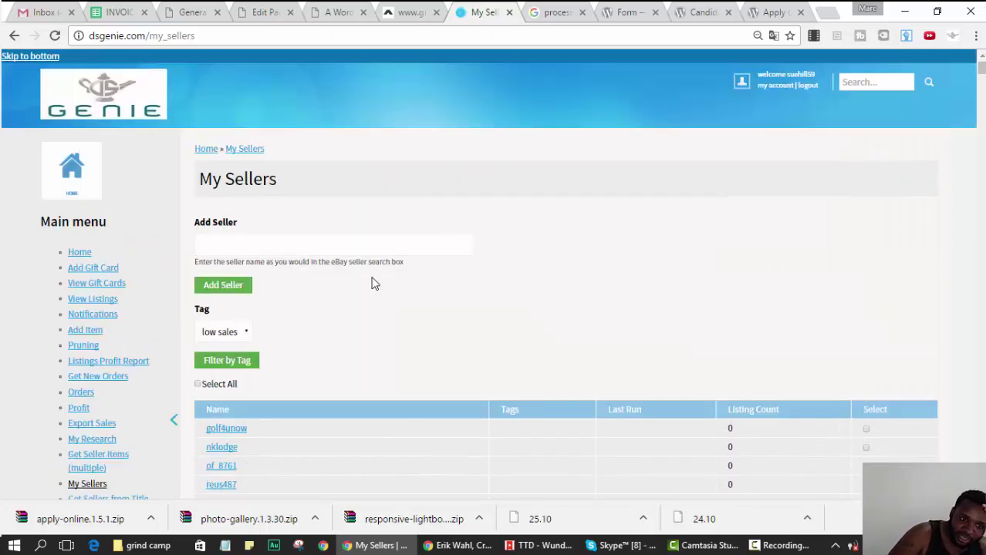
key(ctrl+f)
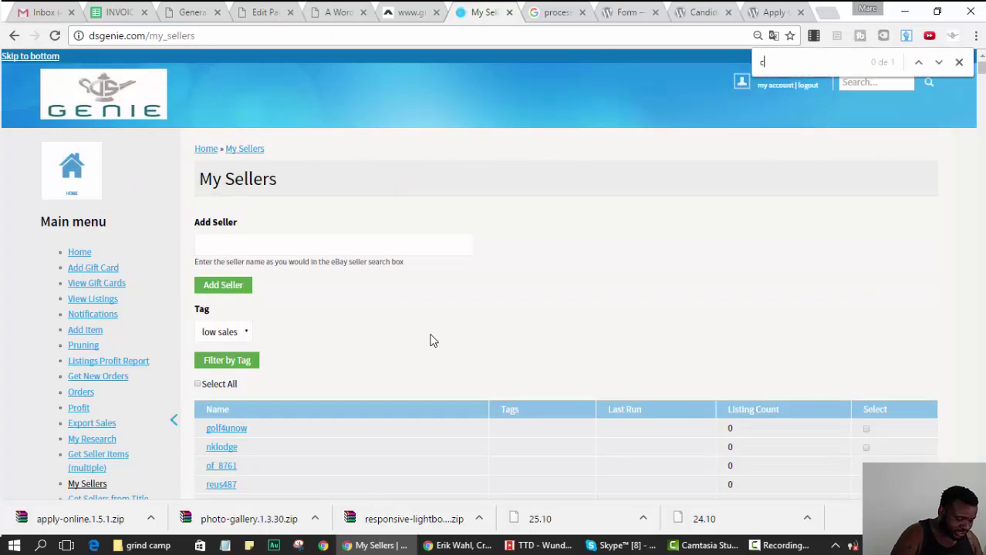
text(classic)
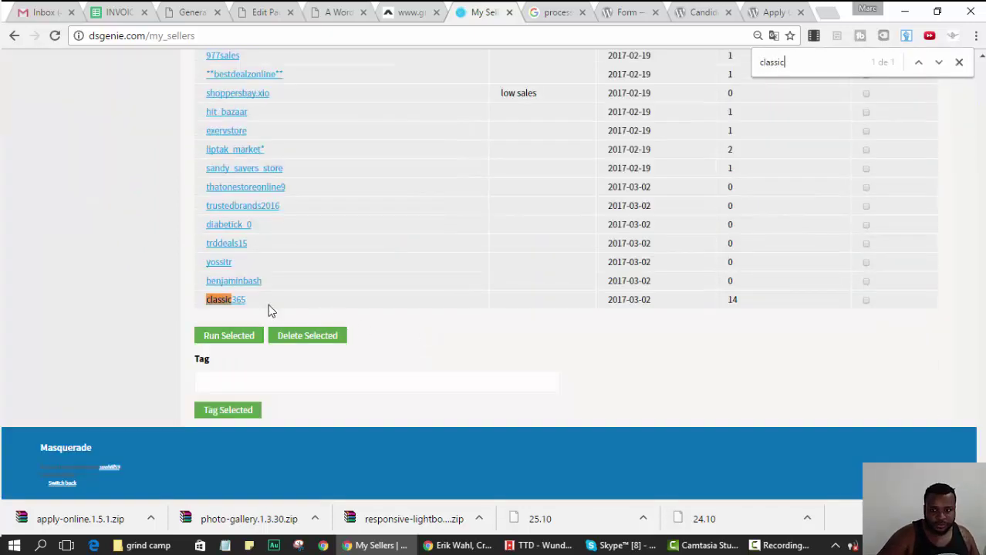
click(866, 300)
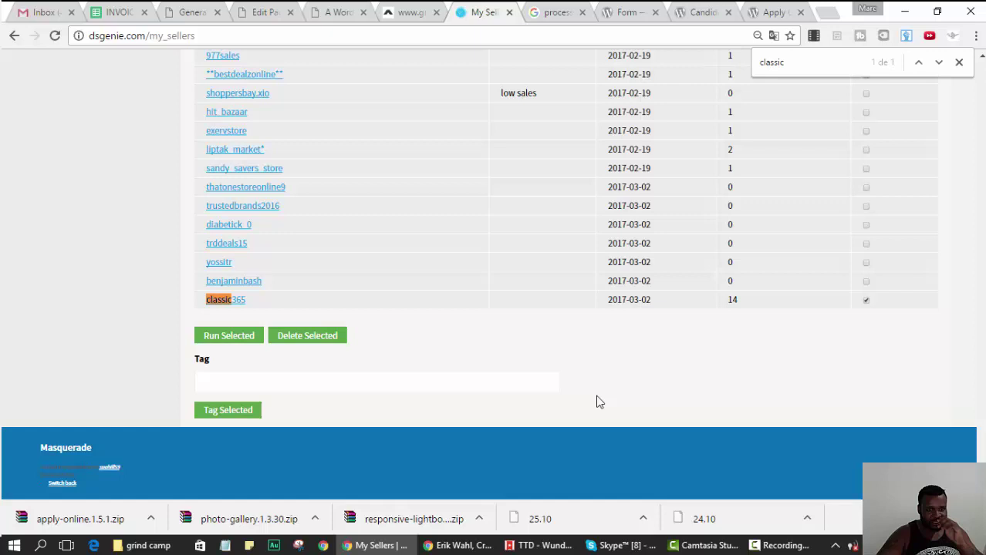
click(235, 337)
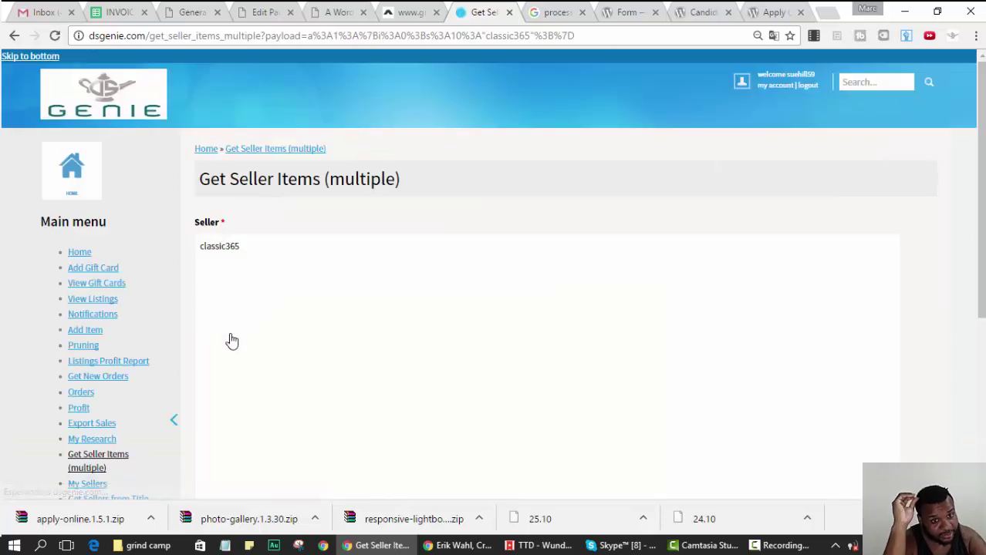
- Set Min Quantity Sold to 4 and search classic365's items to start the deep scan
scroll(270, 352, down, 4)
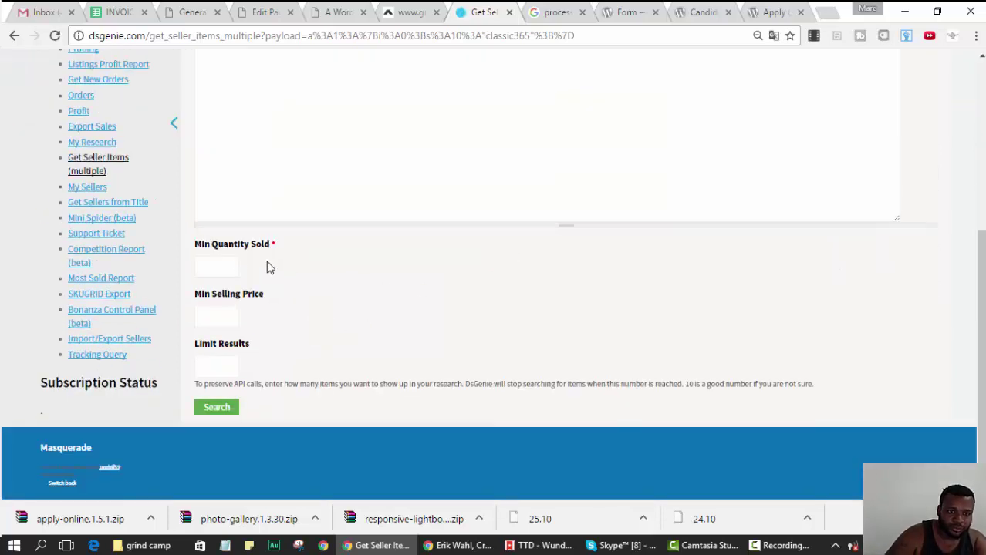
click(227, 265)
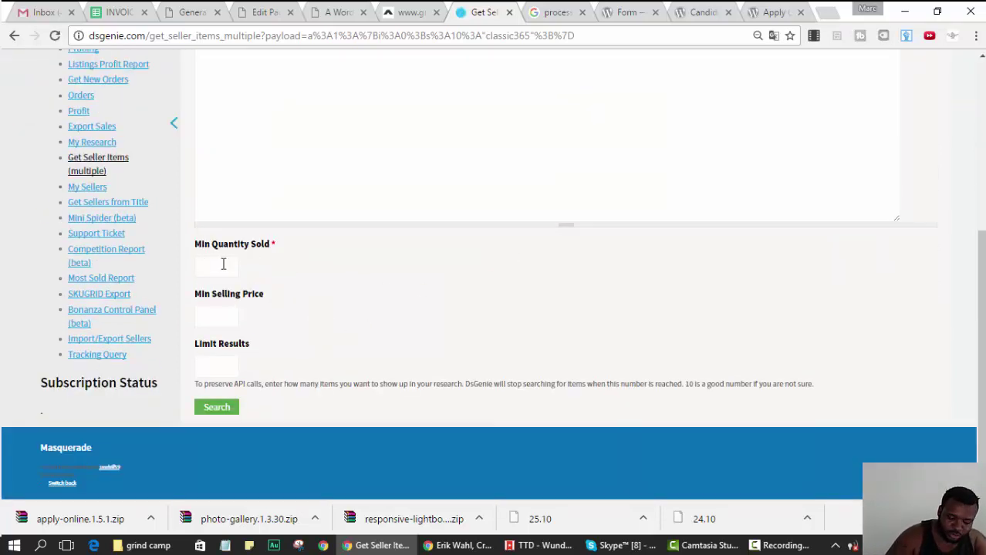
text(4)
click(474, 303)
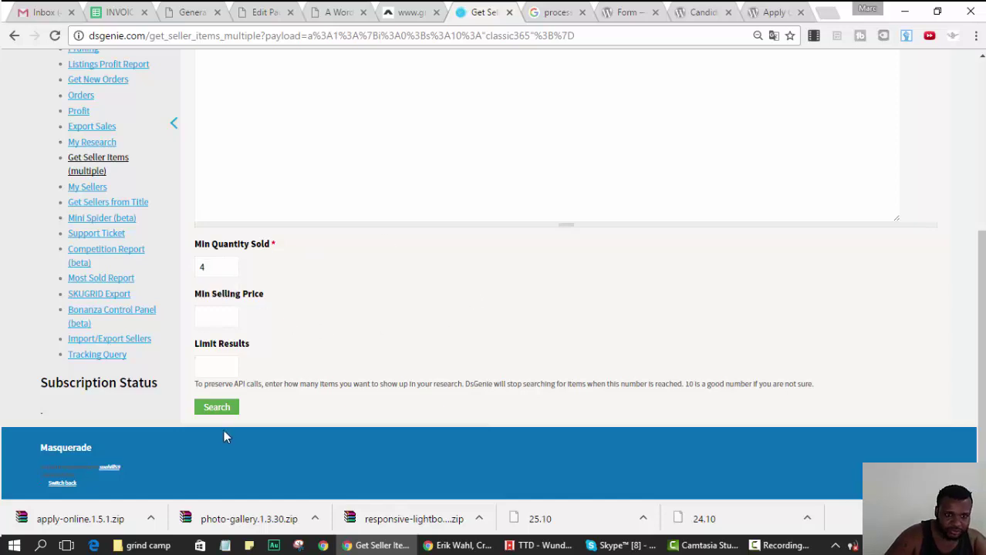
click(218, 409)
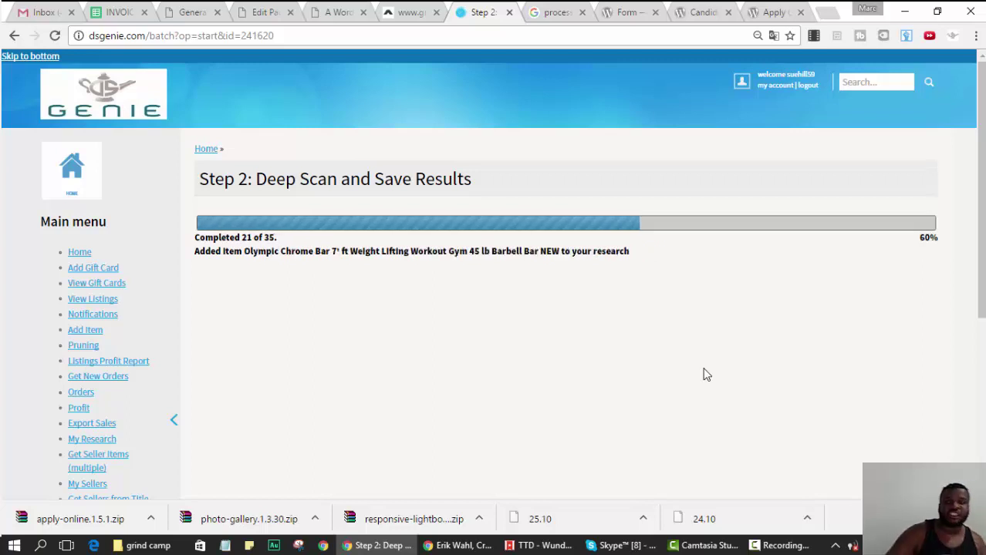
- Open an eBay tab, check the scan's progress, then close eBay with Ctrl+W and return to the scan
click(823, 14)
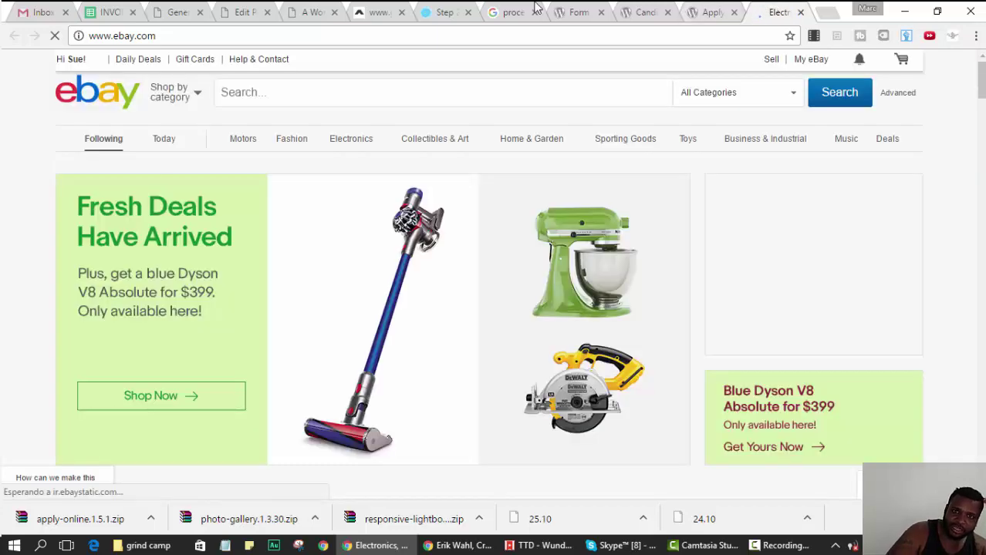
click(445, 11)
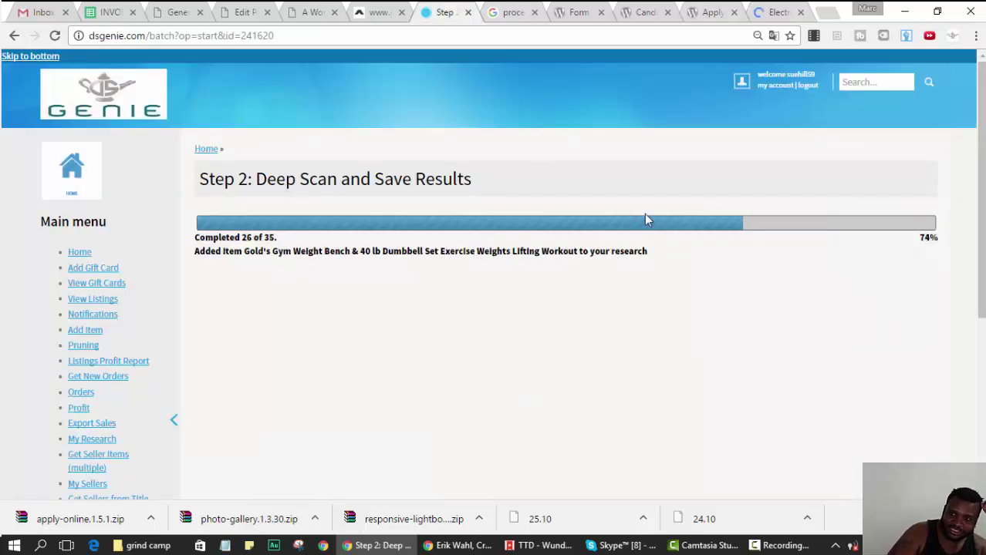
click(796, 9)
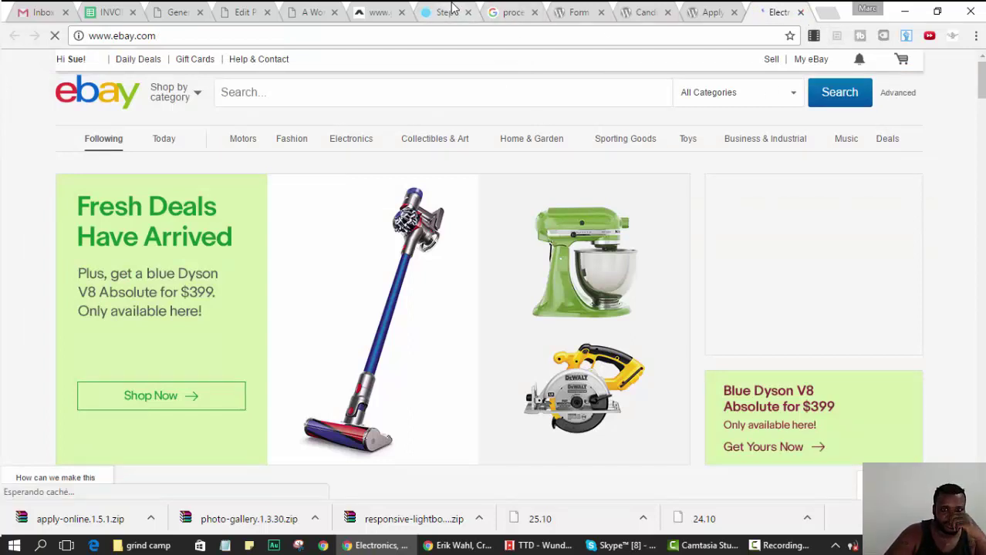
key(ctrl+w)
click(479, 9)
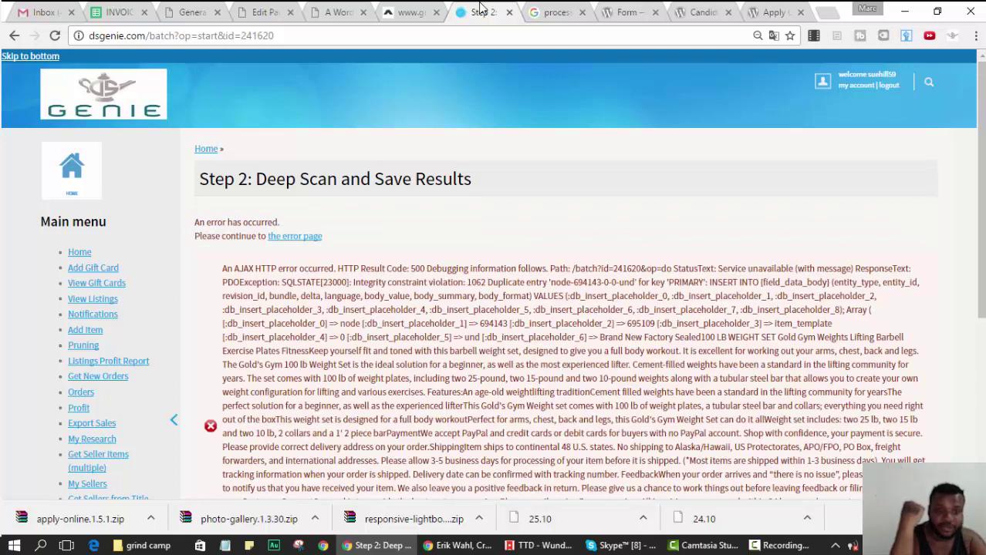
- Read through the HTTP 500 duplicate-entry error report, then go to My Research
scroll(738, 276, down, 4)
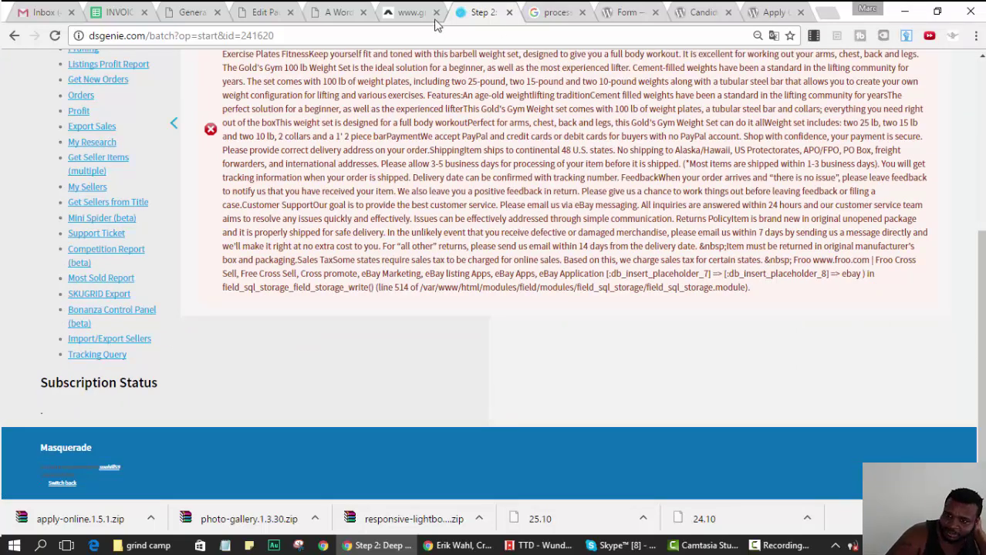
scroll(627, 244, up, 4)
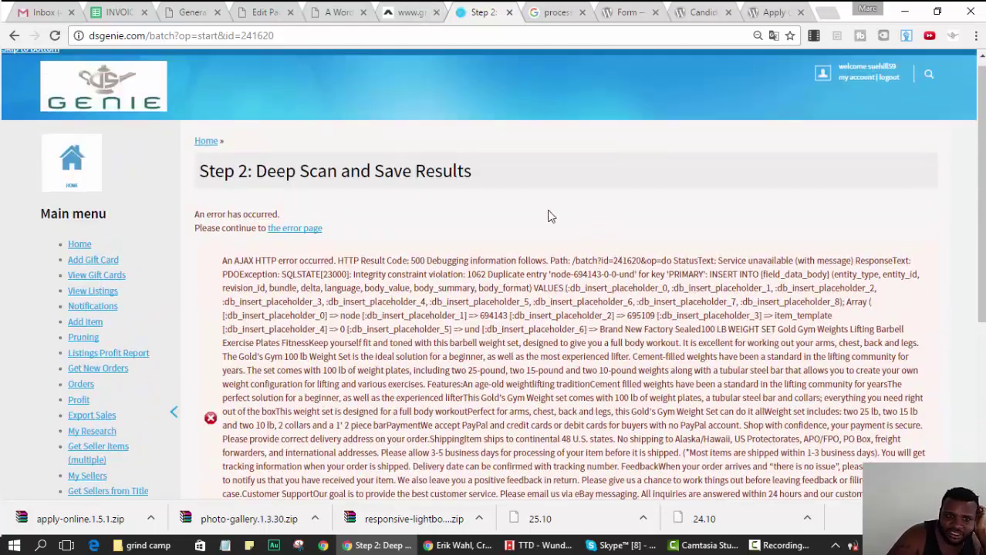
scroll(400, 274, down, 1)
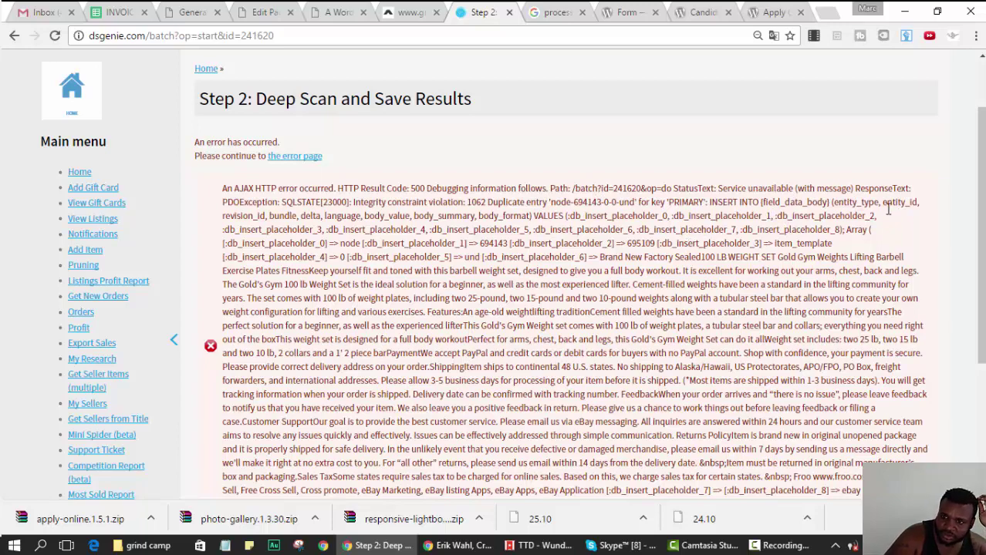
scroll(304, 262, down, 3)
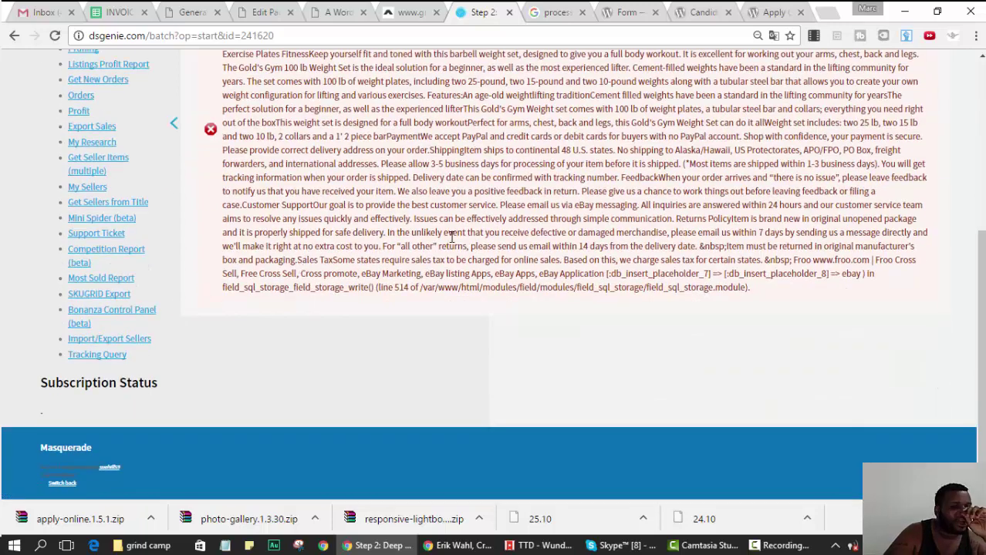
scroll(308, 270, up, 5)
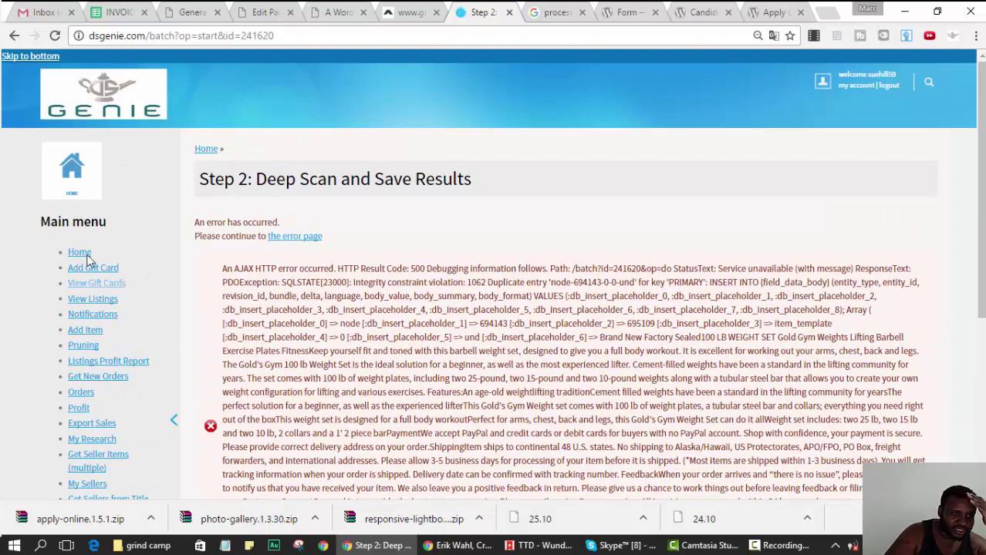
scroll(114, 407, down, 1)
click(103, 369)
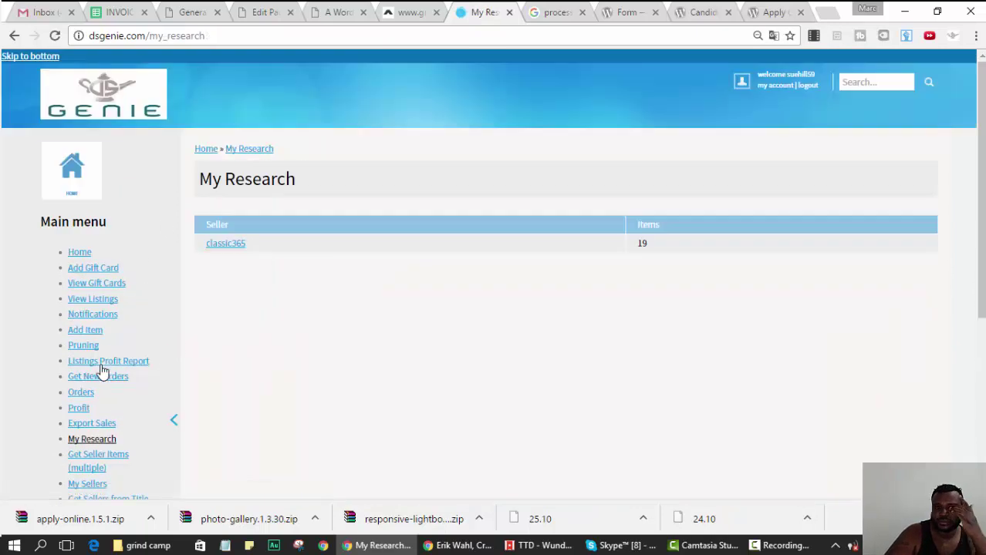
- Open classic365's researched items and scroll the quantity-sold and price table
click(225, 248)
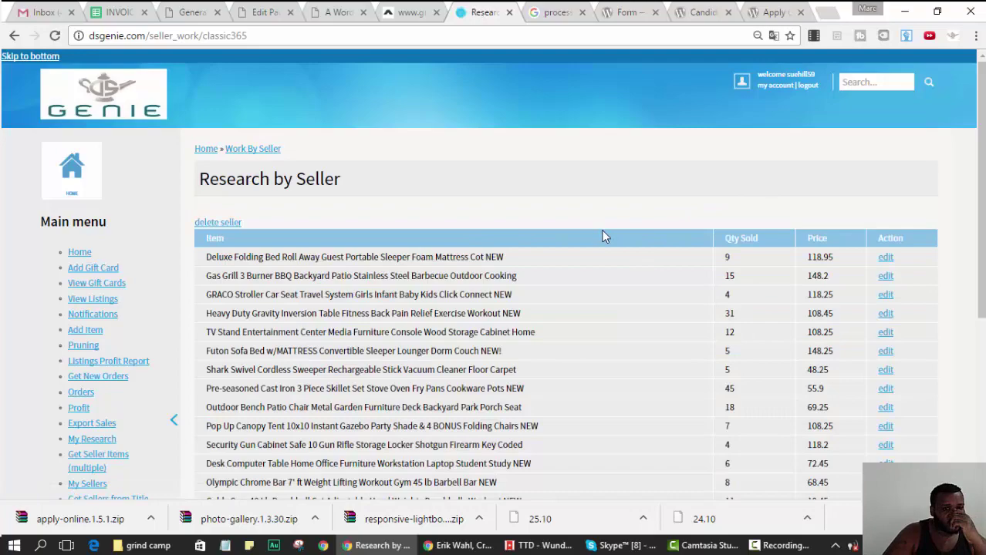
scroll(501, 270, down, 4)
- Edit the Deluxe Folding Bed item's template and reverse-search its photo on Google
scroll(501, 255, up, 4)
scroll(496, 256, down, 4)
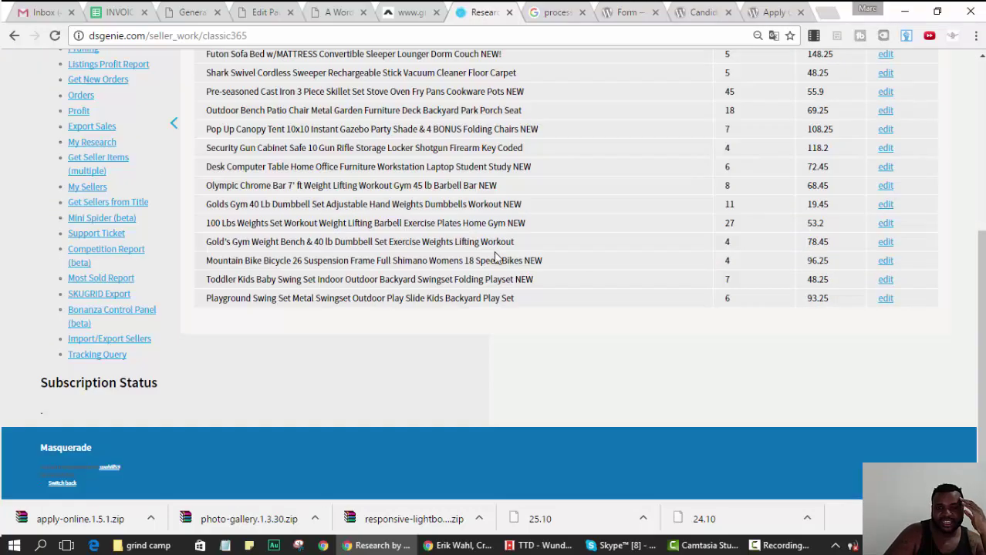
scroll(495, 257, up, 4)
click(886, 259)
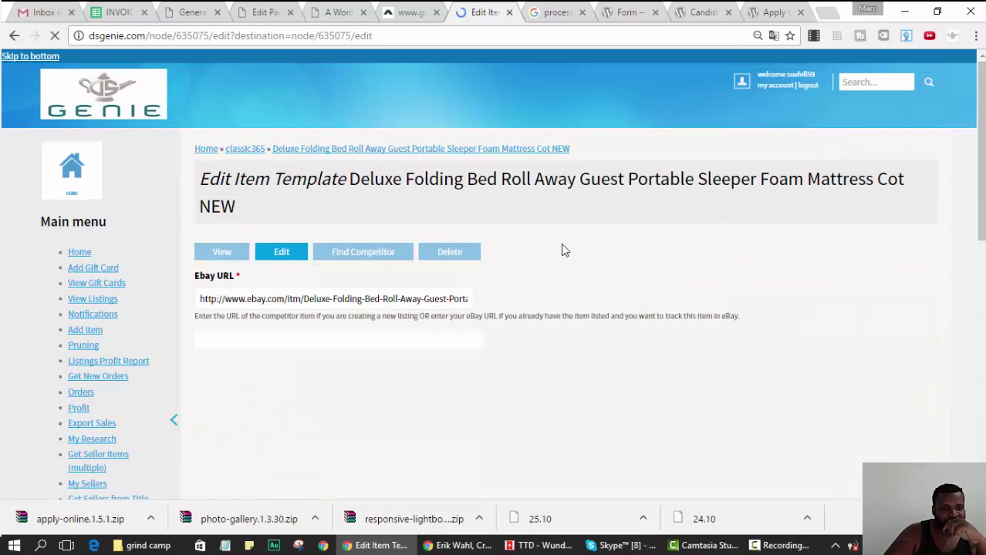
scroll(562, 249, down, 4)
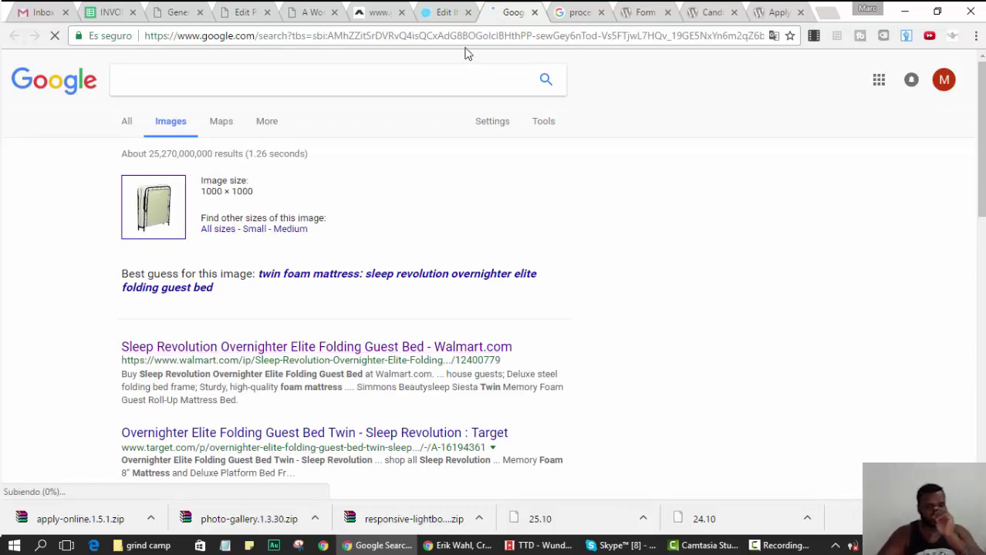
click(441, 11)
scroll(822, 280, up, 4)
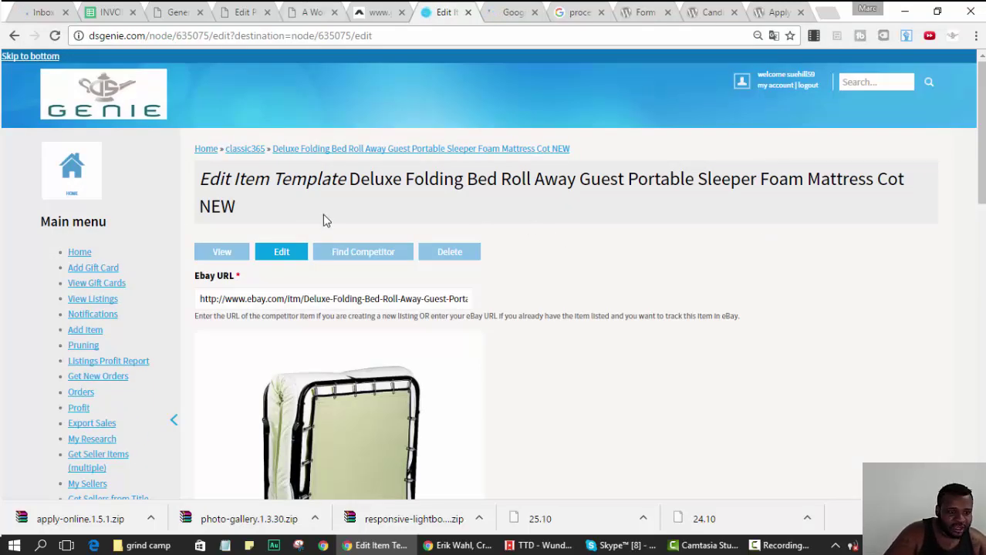
scroll(324, 216, down, 4)
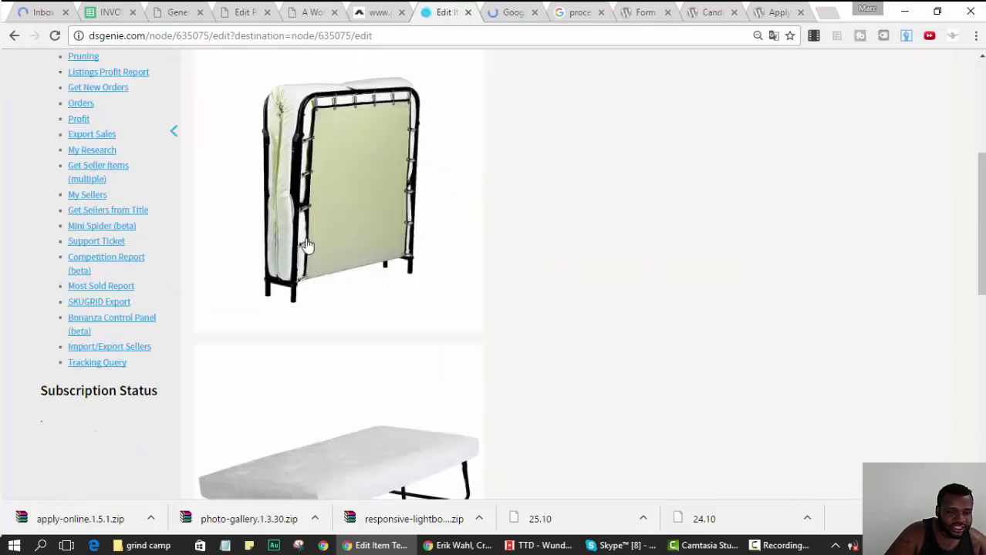
- Go to My Sellers, find 'classic' with Ctrl+F and tick classic365's 14-listing row
click(102, 199)
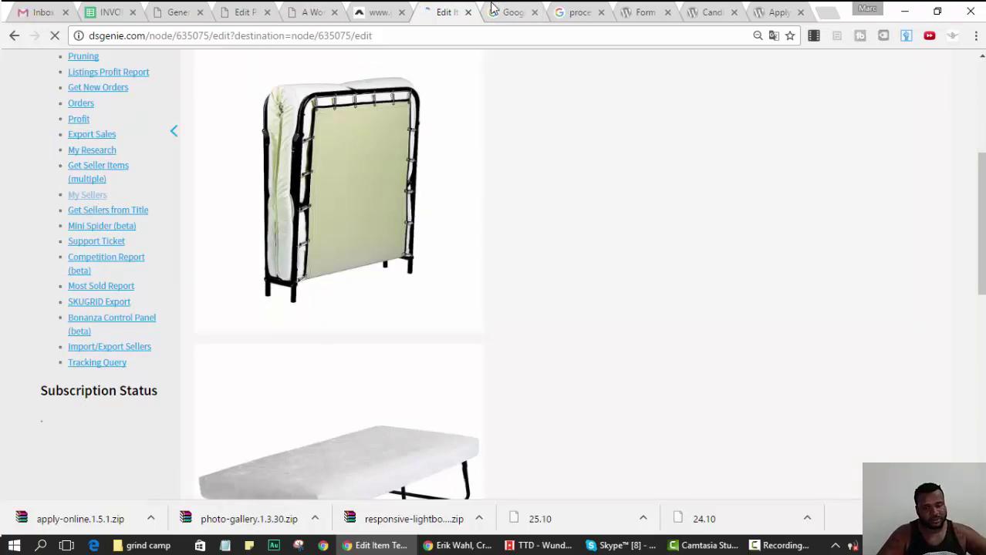
scroll(513, 224, down, 3)
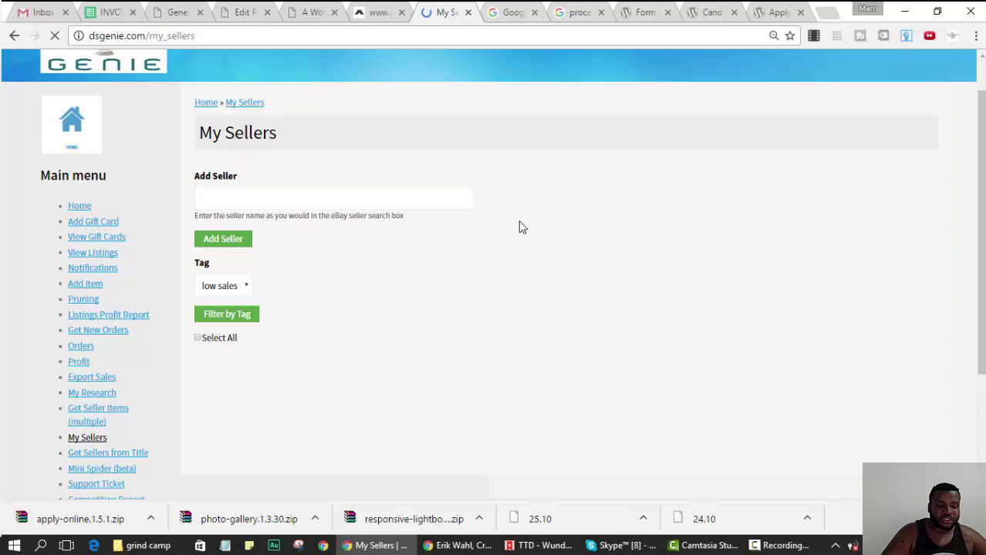
scroll(504, 222, down, 2)
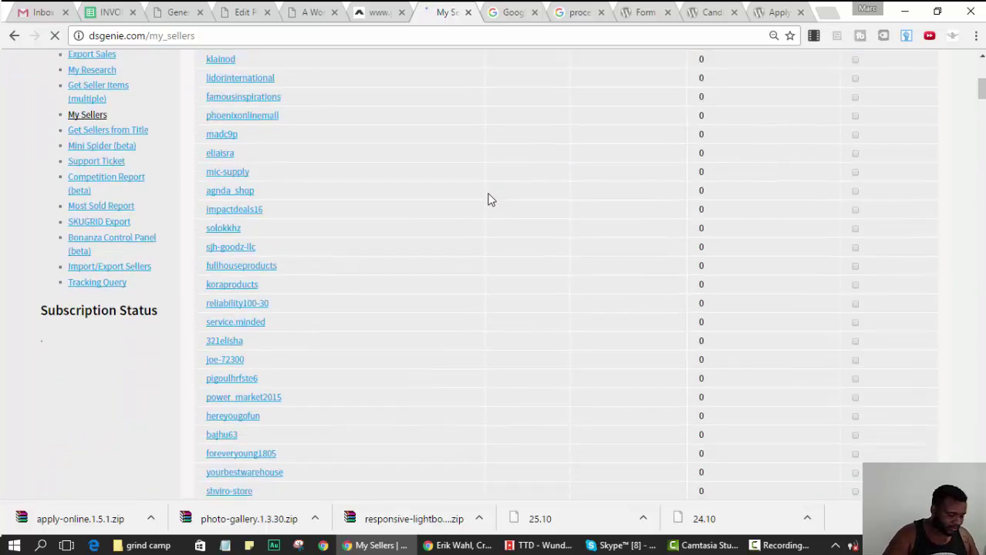
key(ctrl+f)
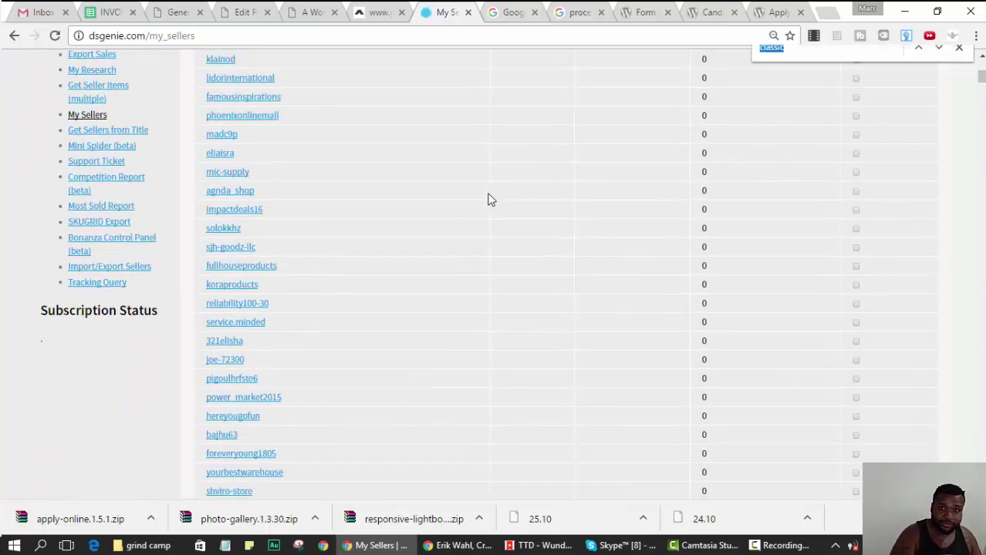
text(c)
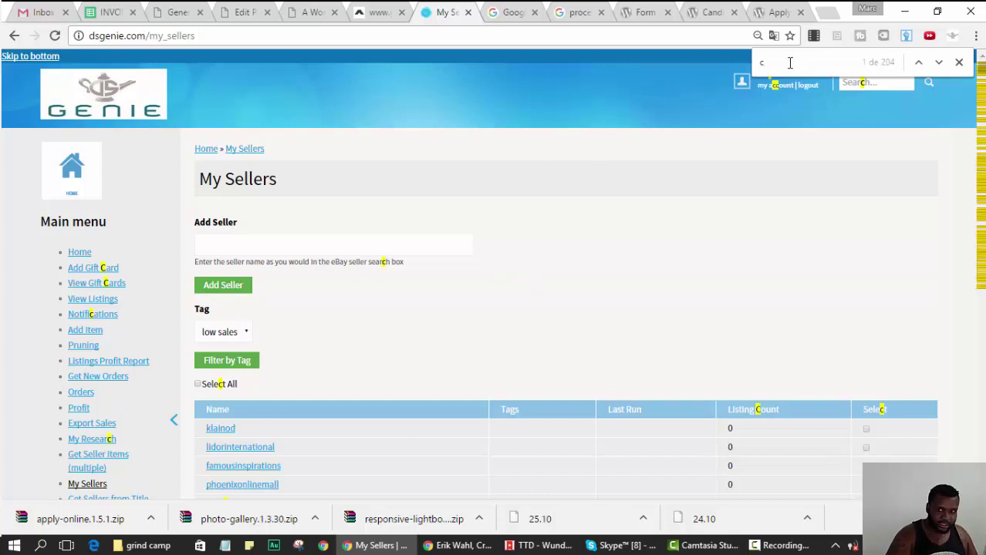
text(lass)
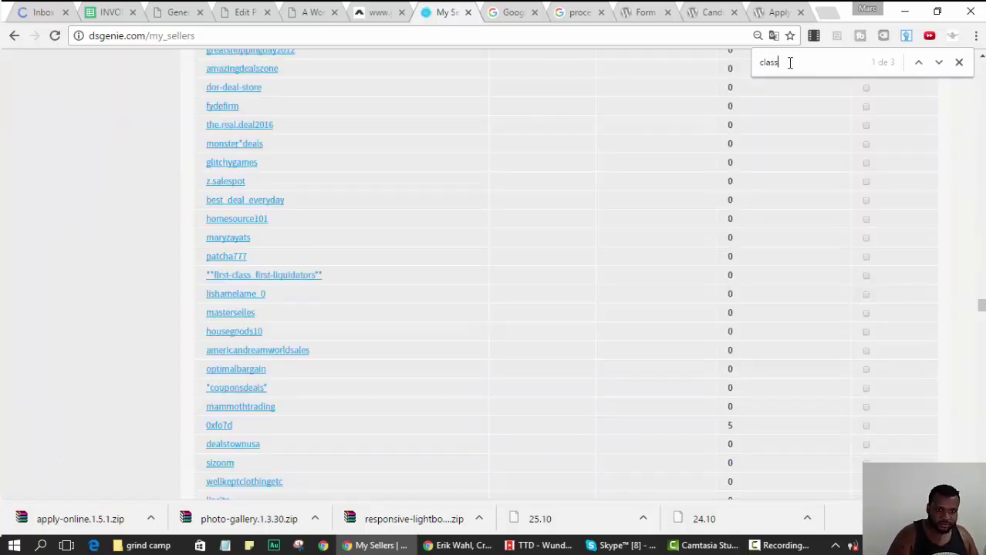
text(ic)
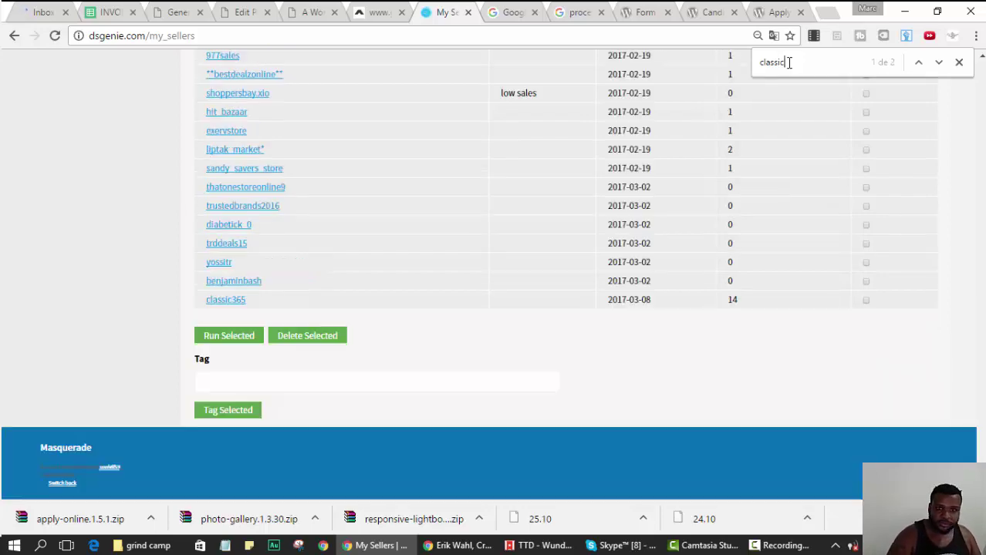
click(865, 301)
scroll(765, 259, up, 15)
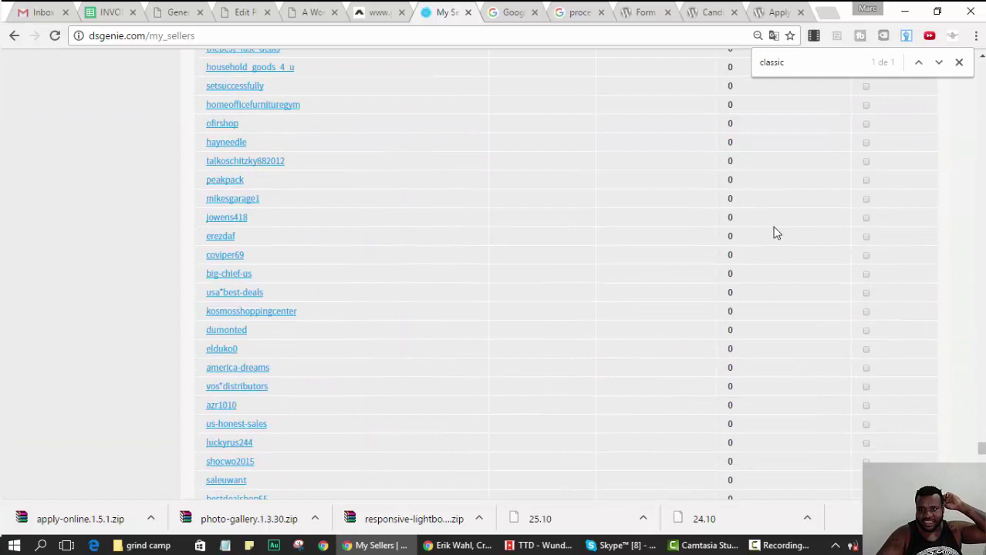
drag(980, 434, 978, 73)
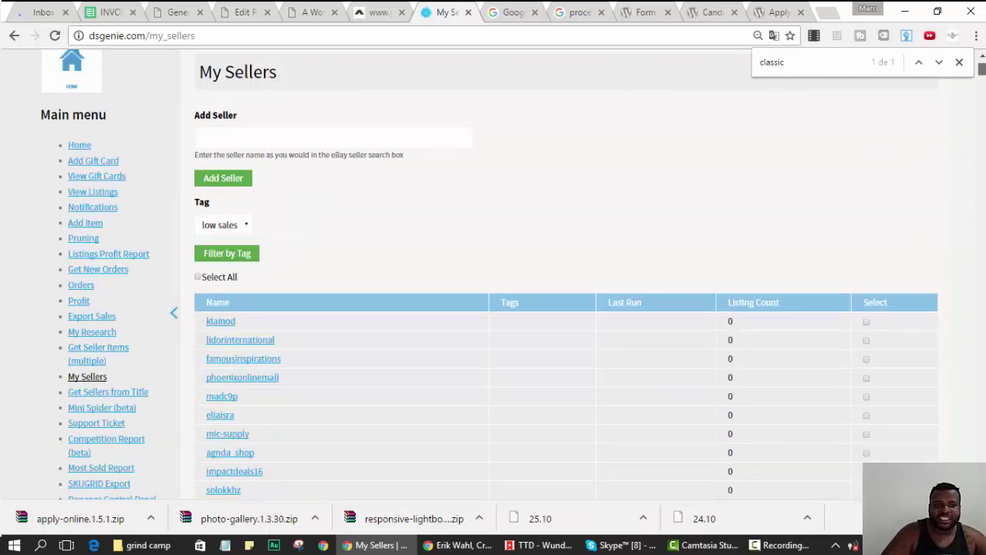
drag(980, 69, 979, 470)
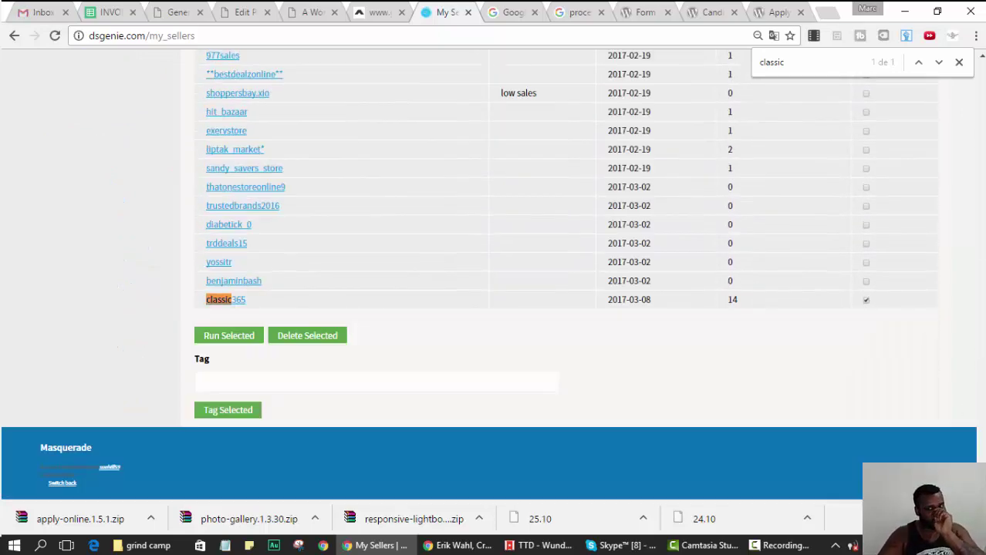
- Apply the walmart tag to the ticked classic365 seller with Tag Selected
double_click(738, 300)
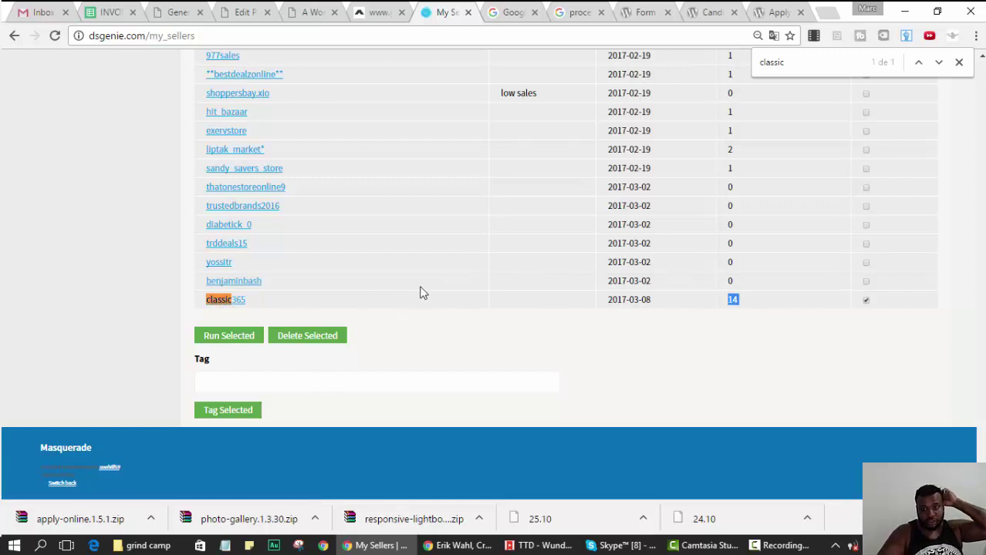
click(298, 380)
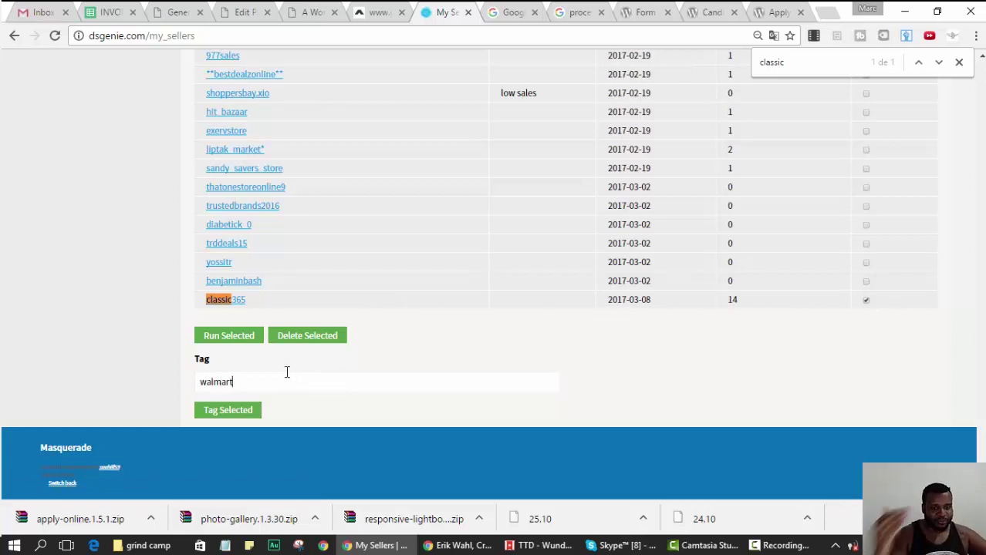
click(244, 415)
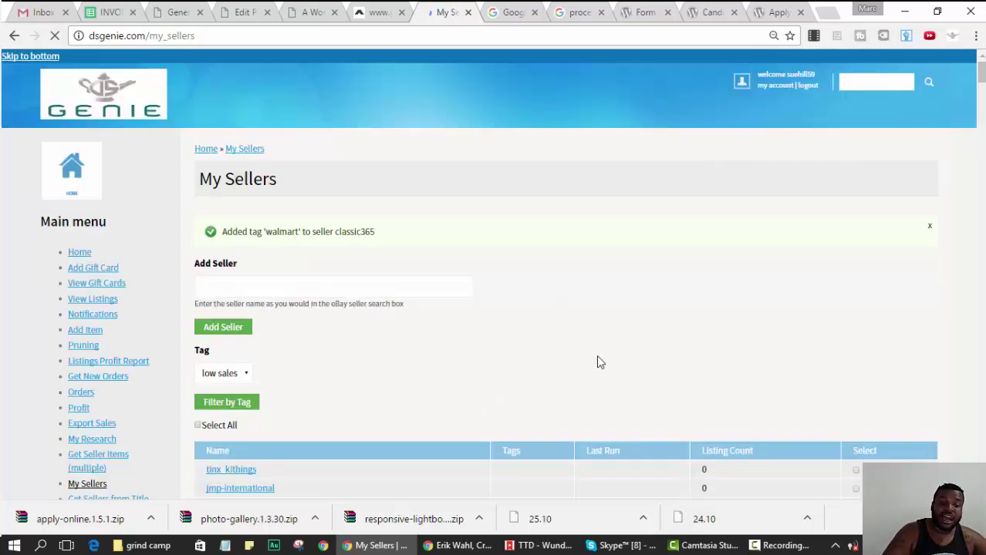
scroll(611, 268, down, 2)
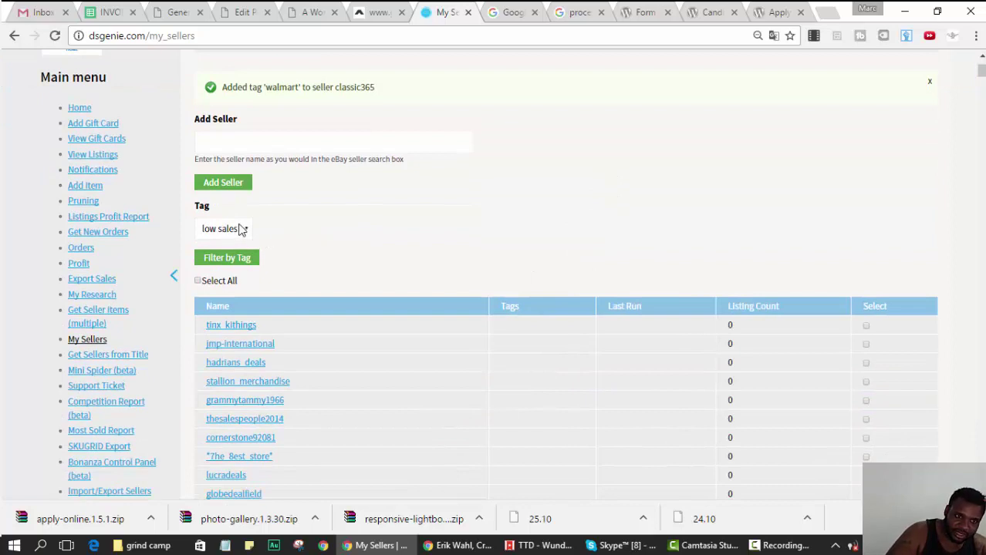
- Filter My Sellers by the walmart tag and tick classic365 in the filtered list
click(249, 234)
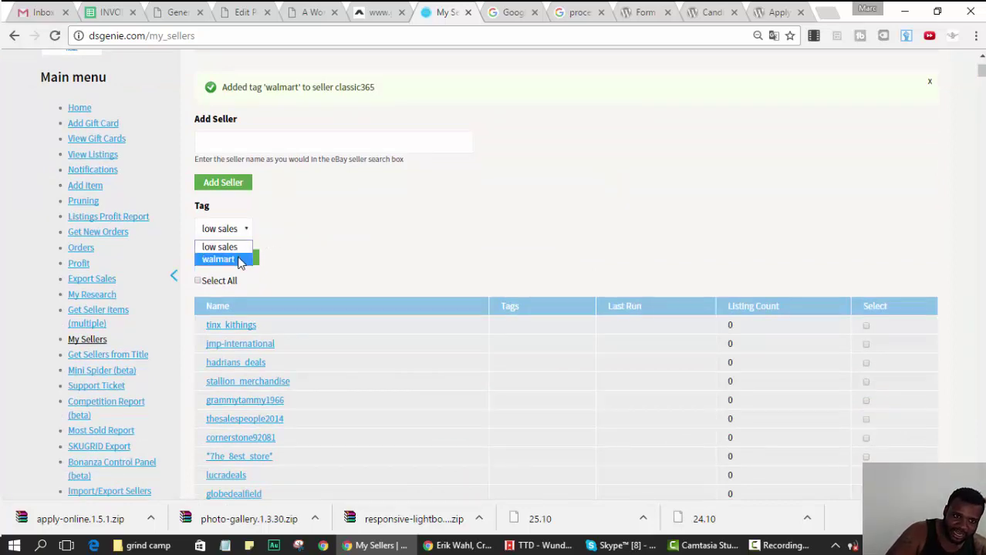
click(241, 259)
click(239, 260)
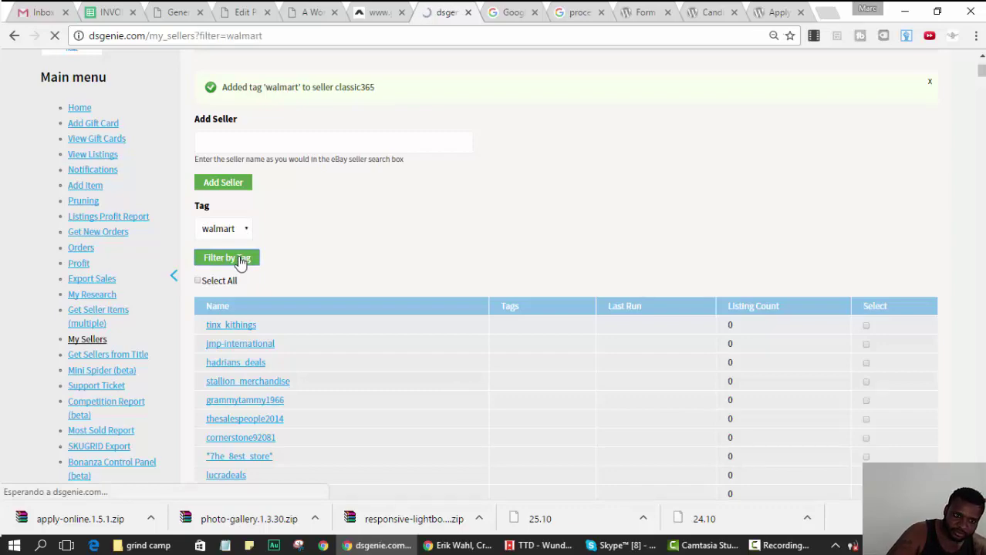
scroll(594, 249, down, 3)
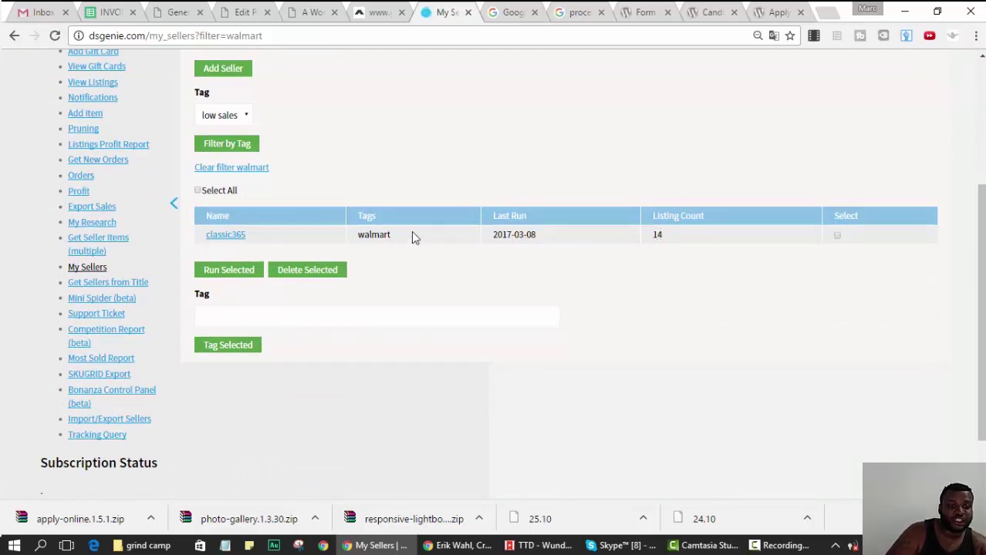
click(837, 236)
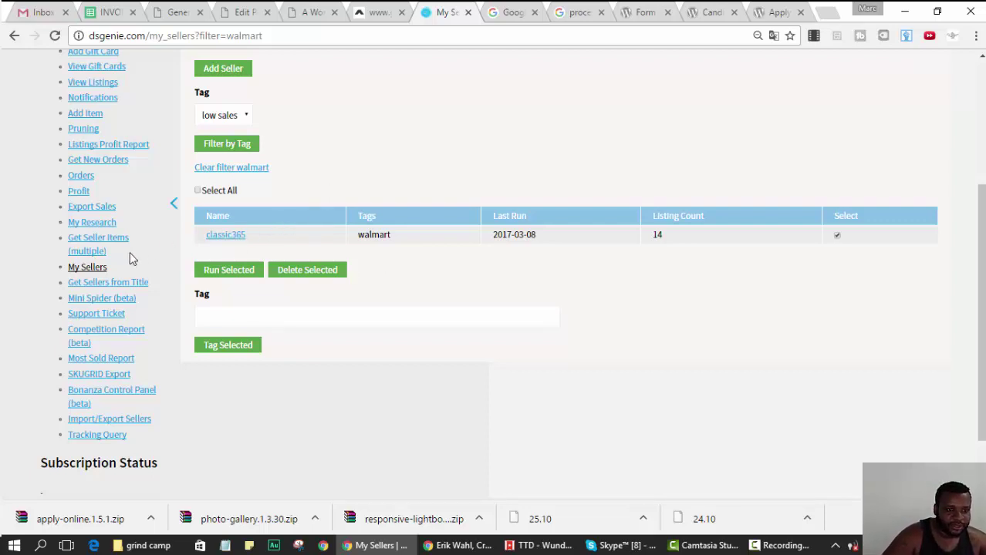
click(101, 269)
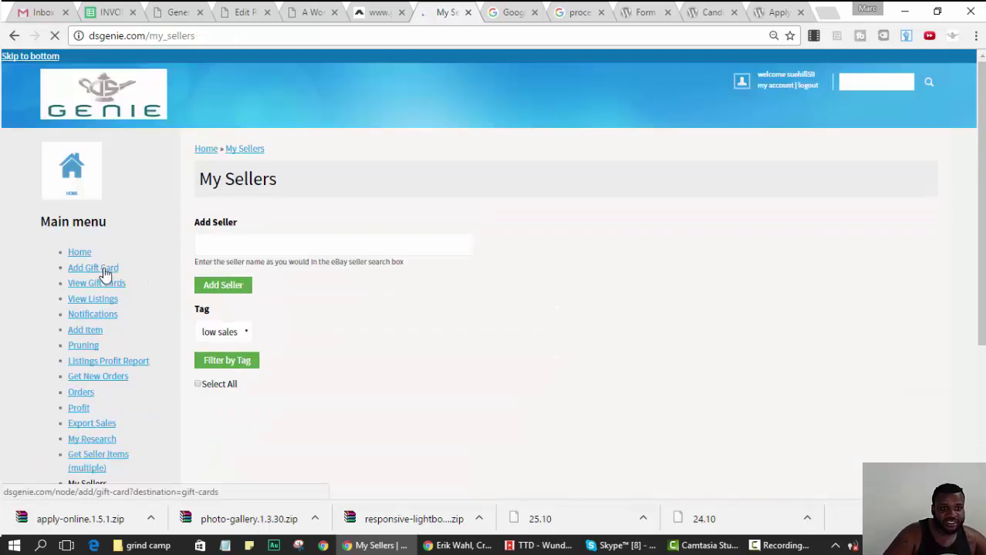
scroll(820, 209, down, 15)
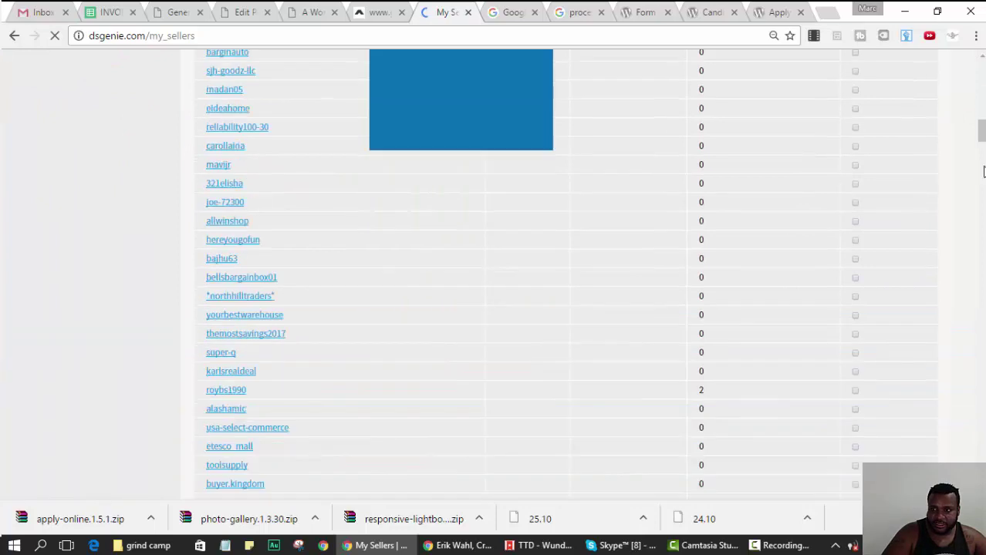
scroll(979, 411, up, 15)
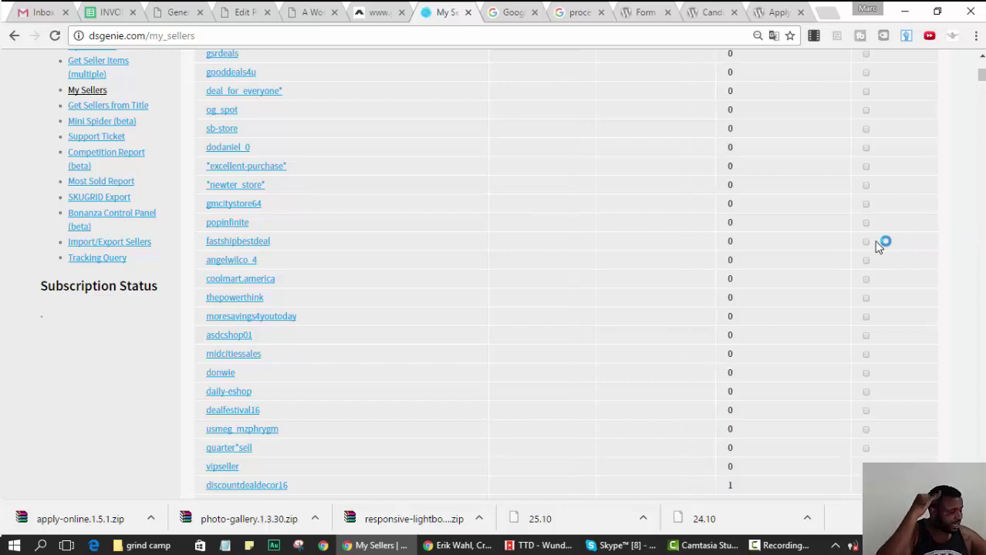
scroll(834, 337, down, 10)
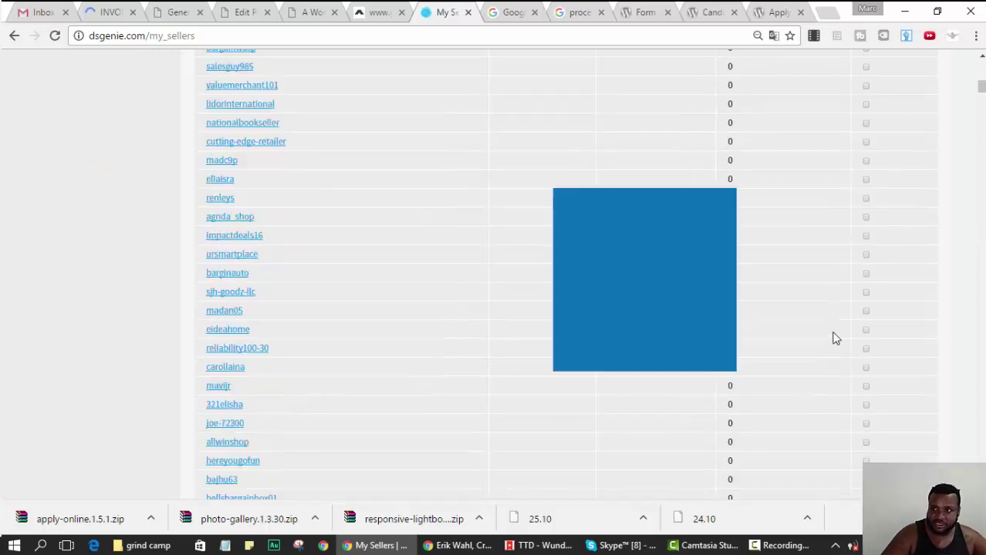
scroll(976, 409, down, 15)
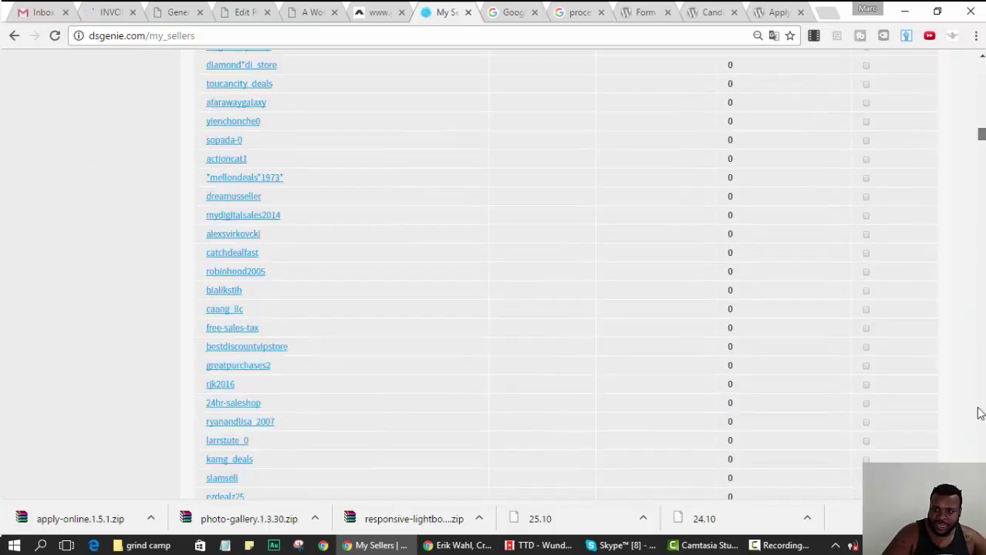
scroll(906, 326, down, 10)
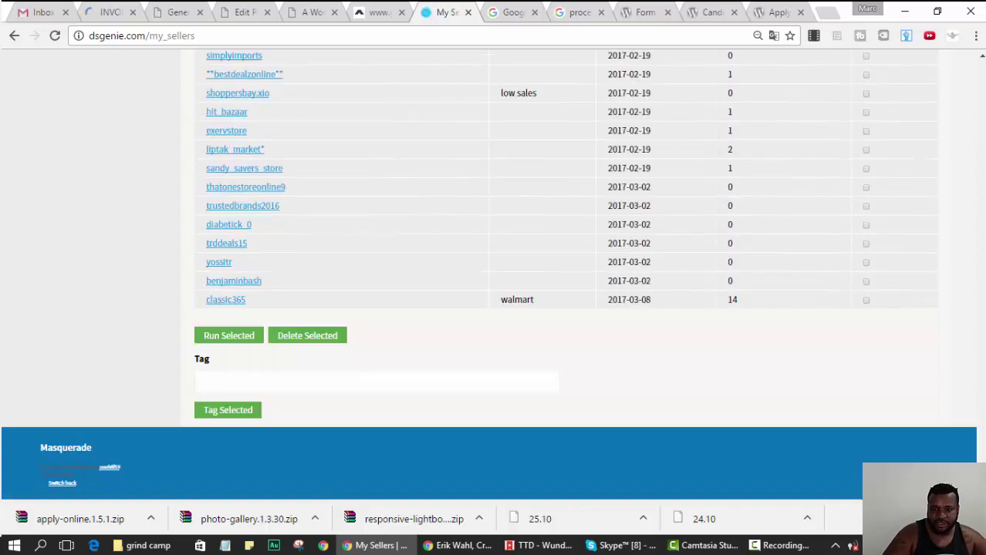
click(865, 300)
click(865, 281)
click(865, 262)
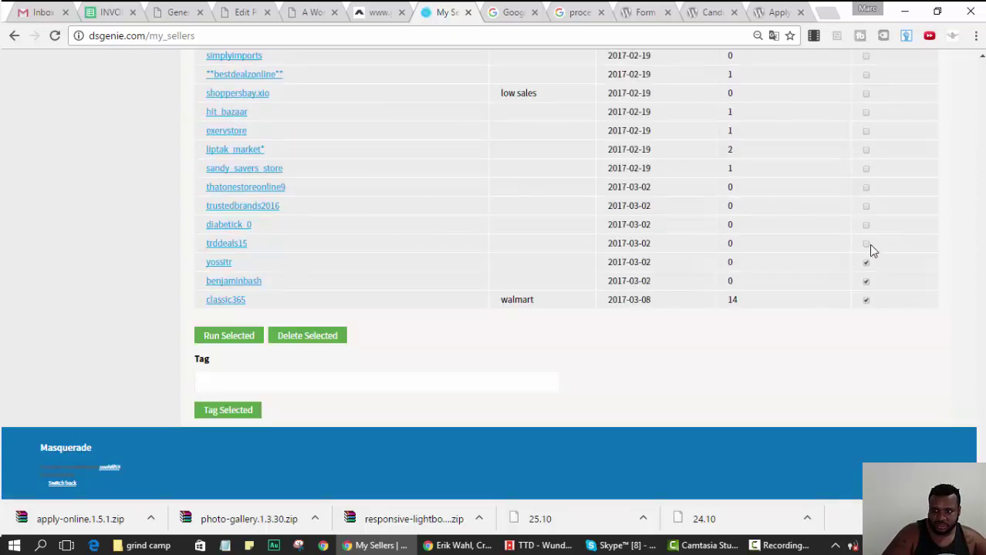
click(865, 225)
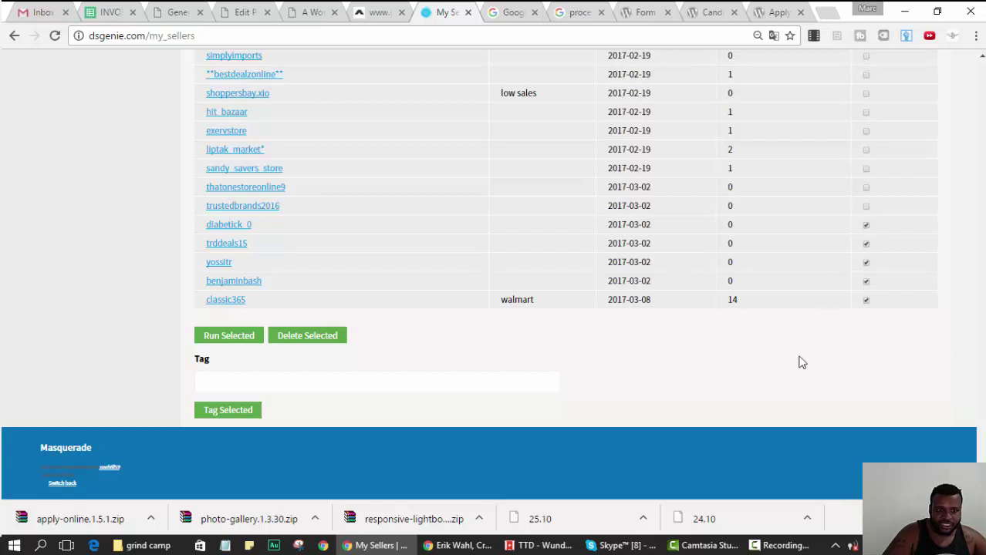
- Tag the five checked sellers as dropshippers
click(299, 378)
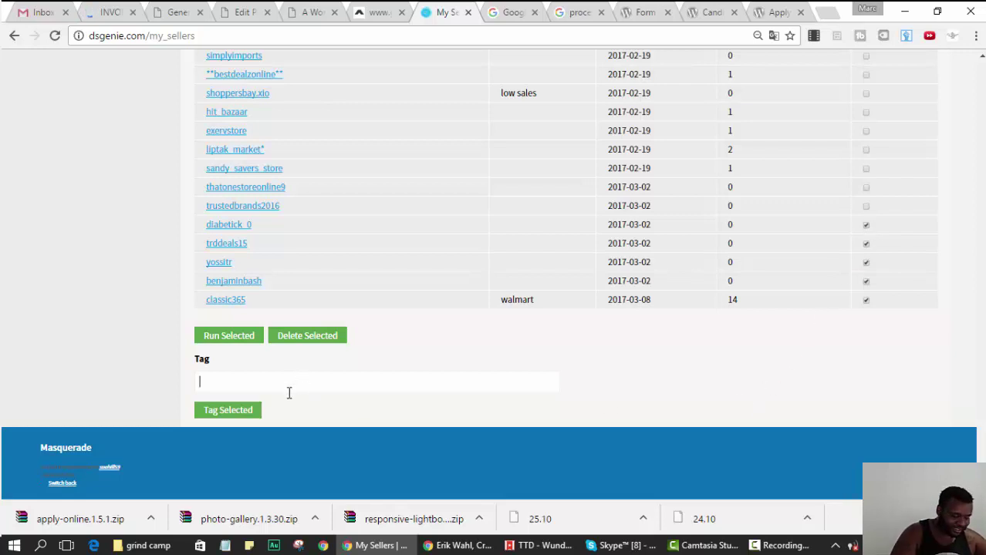
text(dropshippers)
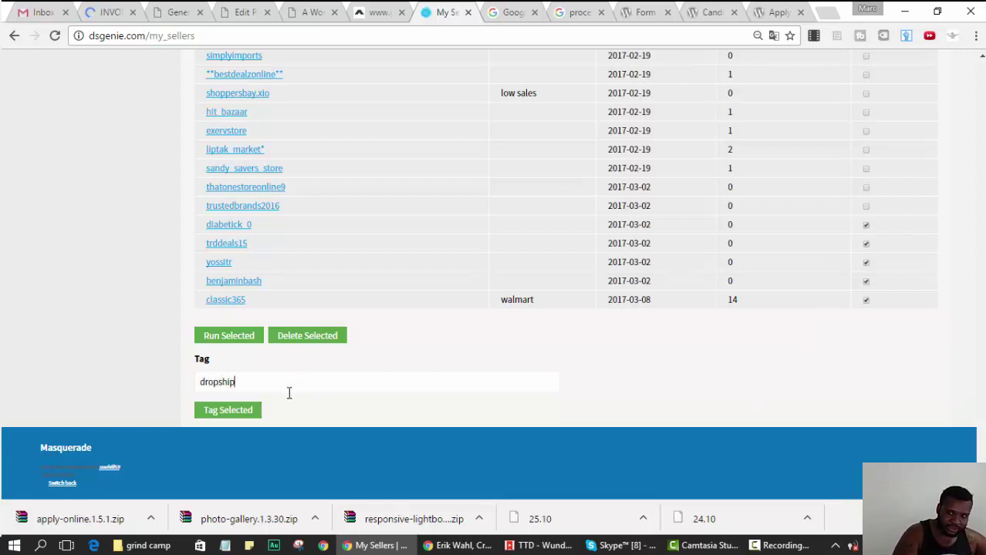
click(241, 411)
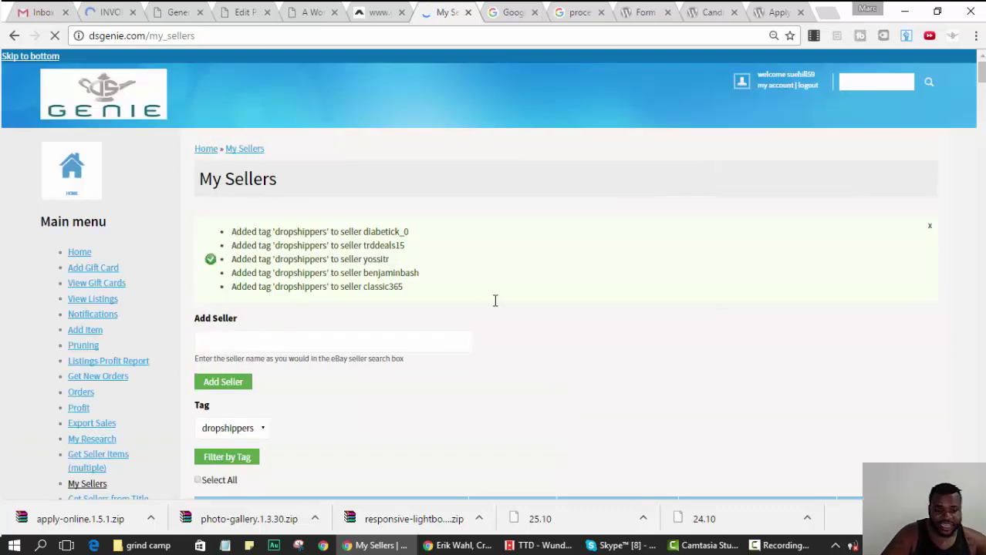
scroll(495, 301, down, 15)
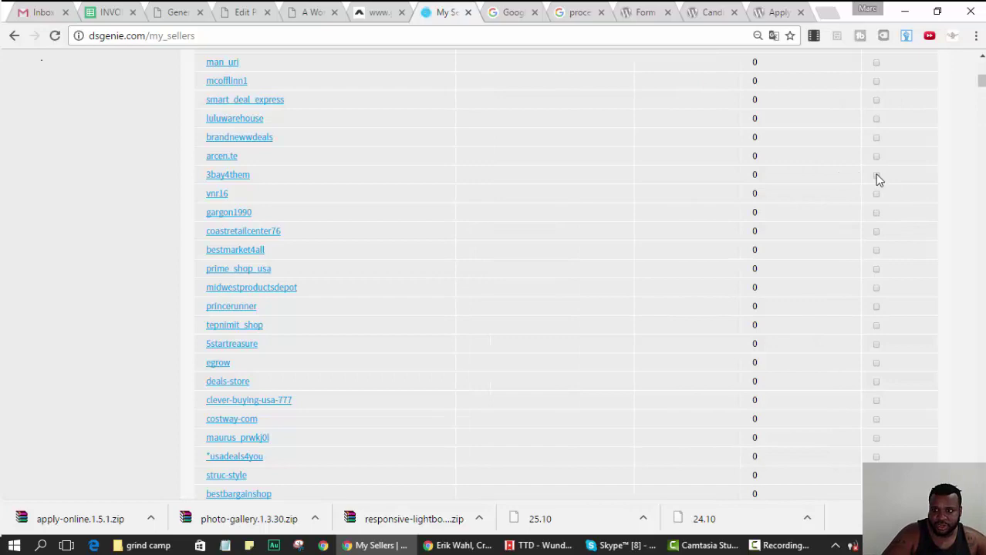
click(877, 196)
scroll(905, 255, down, 10)
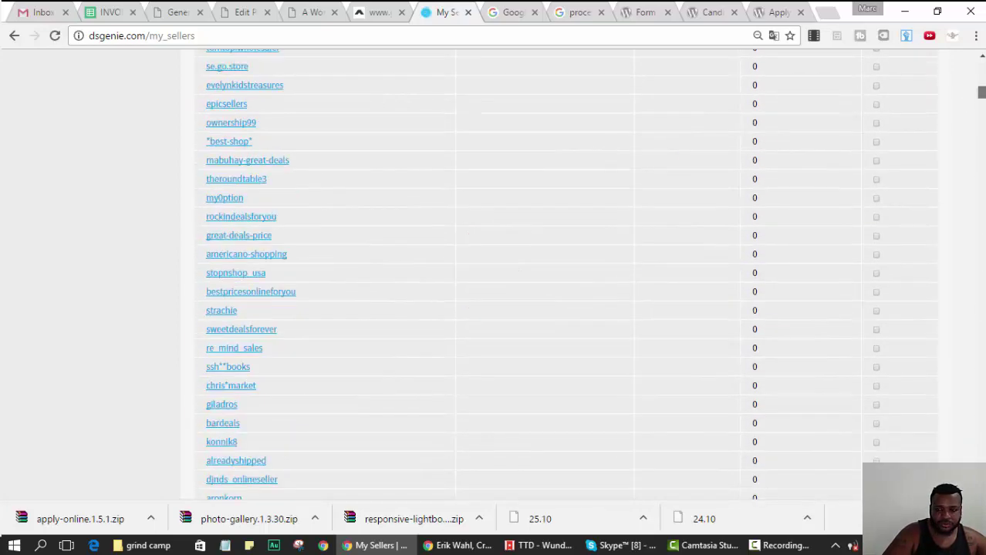
scroll(890, 447, down, 10)
click(239, 381)
text(r)
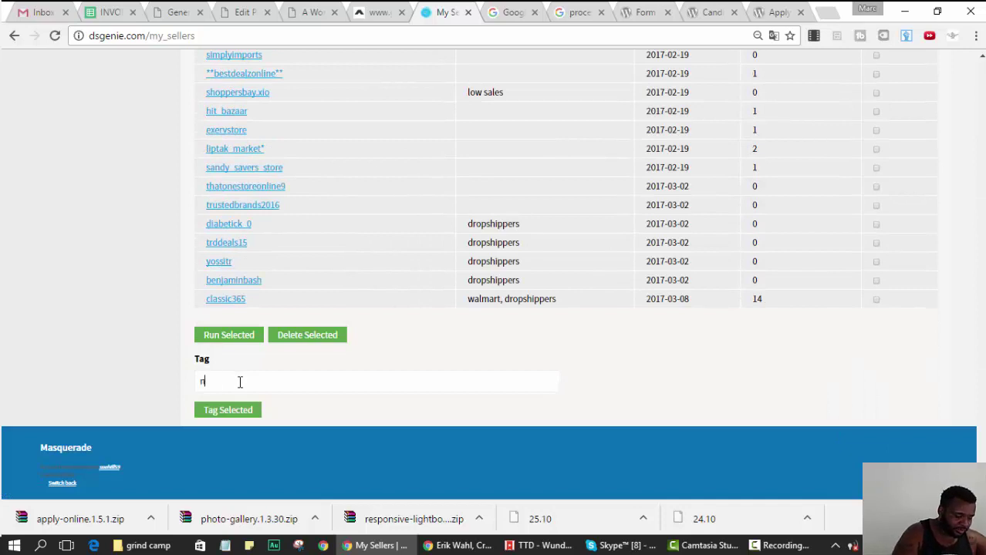
text(ot drop shippers)
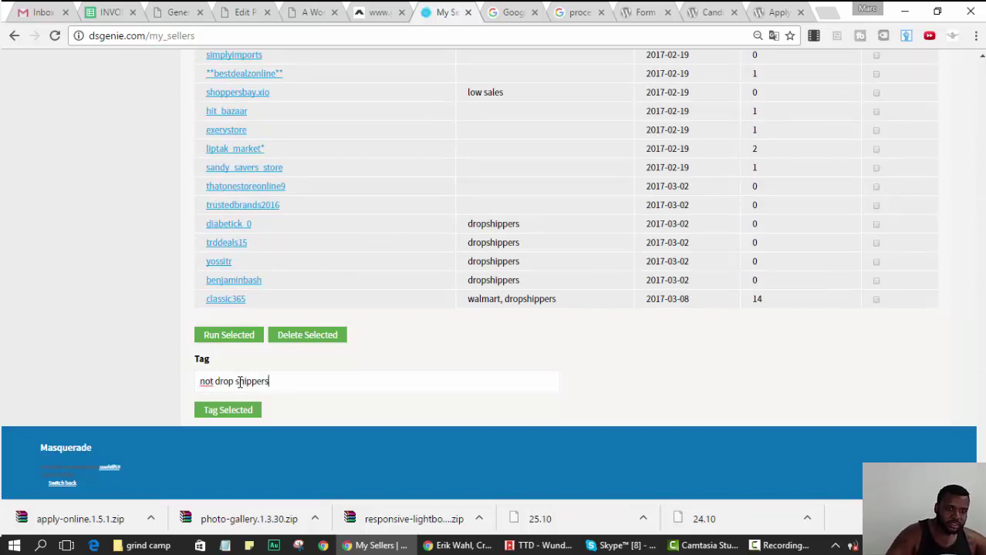
click(234, 411)
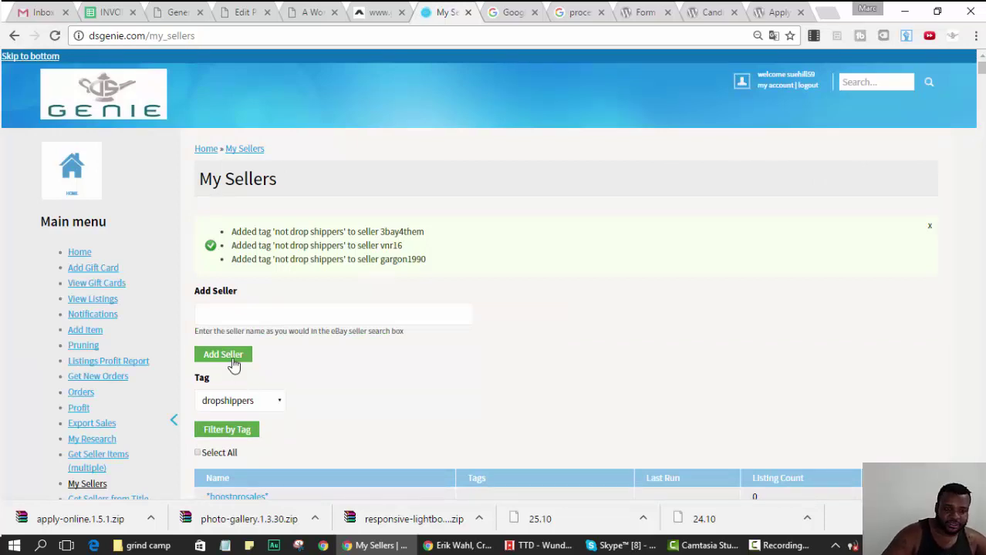
- Filter the My Sellers list by the dropshippers tag
scroll(352, 358, down, 3)
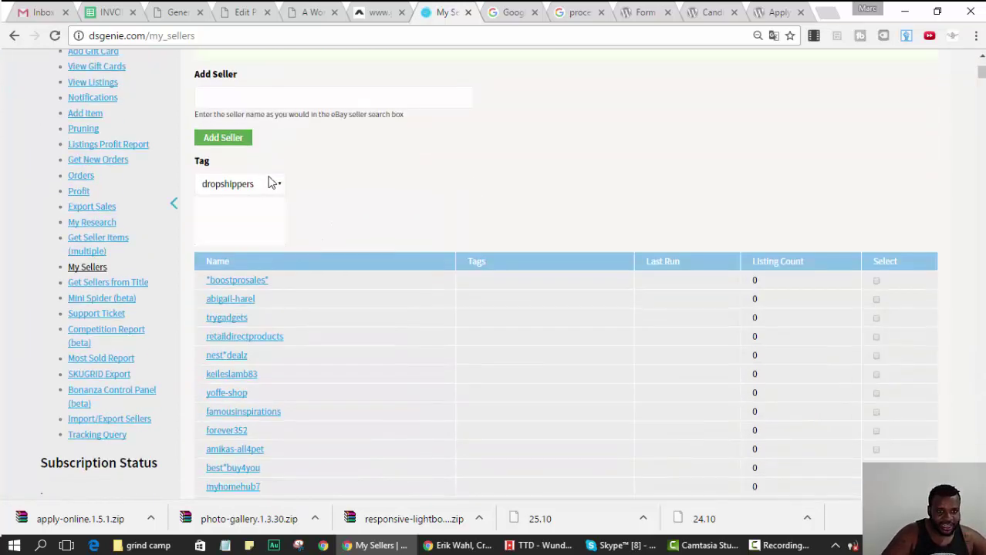
click(271, 183)
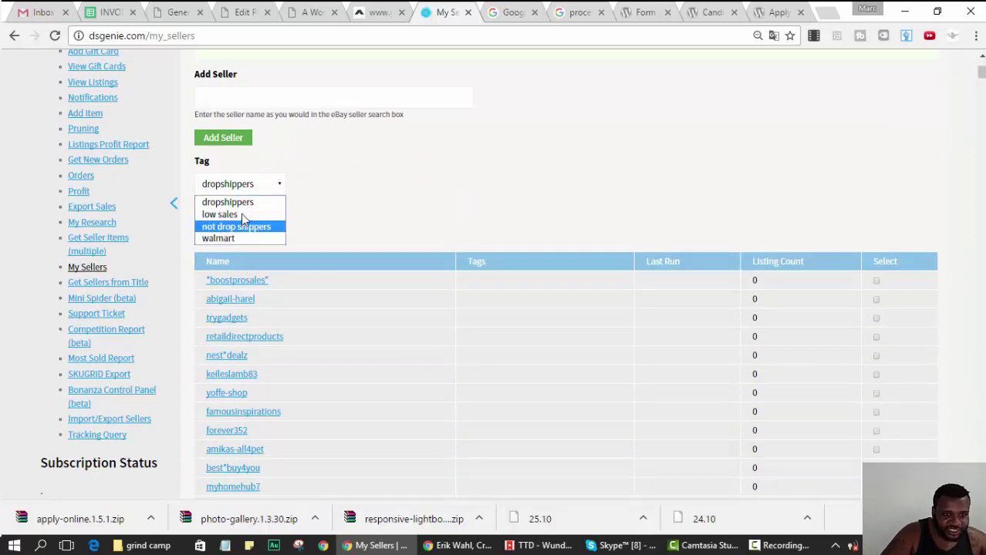
click(249, 202)
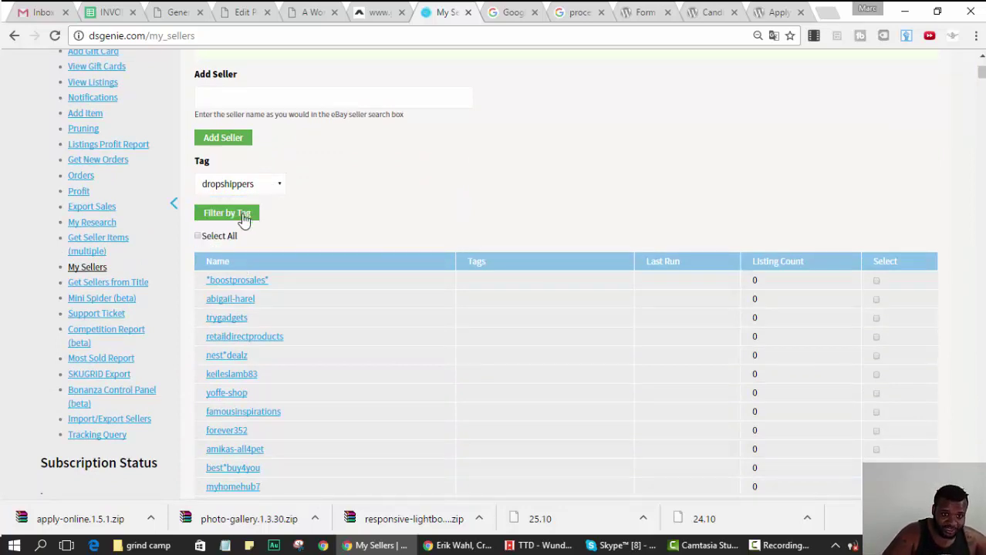
click(242, 218)
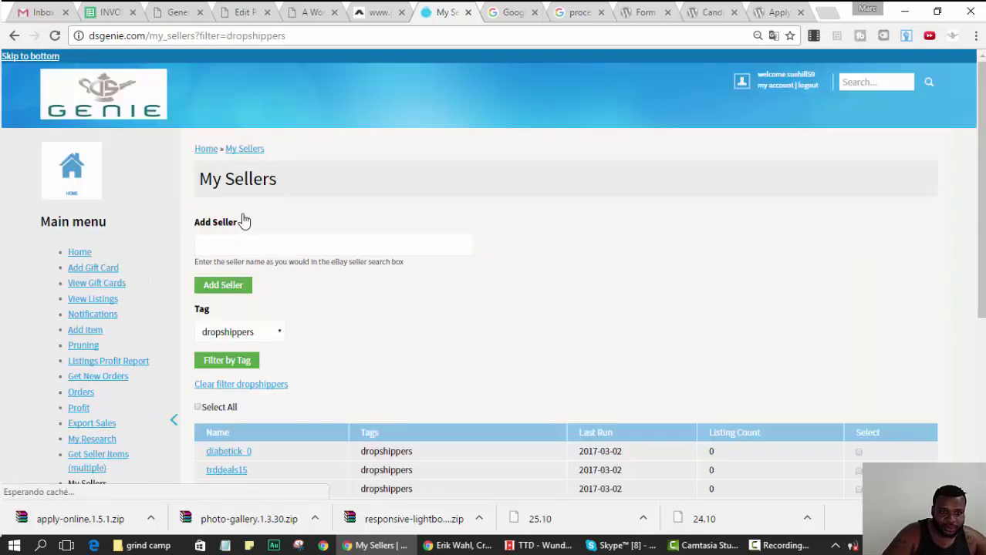
scroll(534, 289, down, 4)
scroll(409, 128, up, 3)
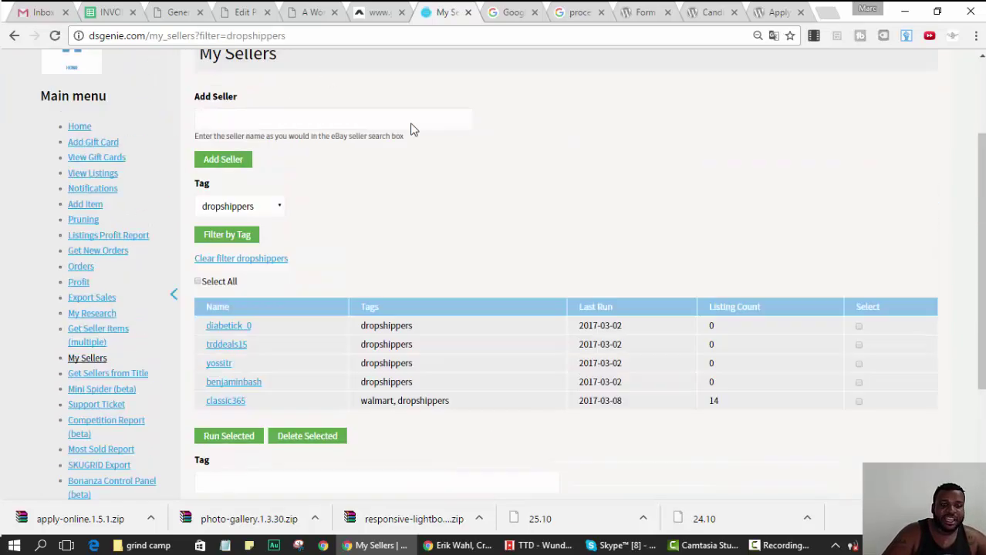
click(264, 257)
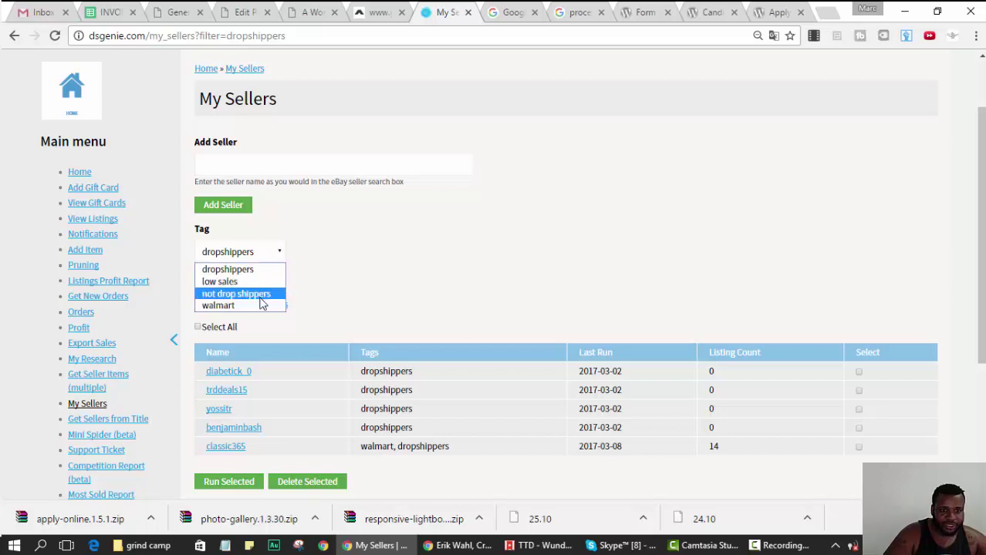
click(262, 294)
click(247, 283)
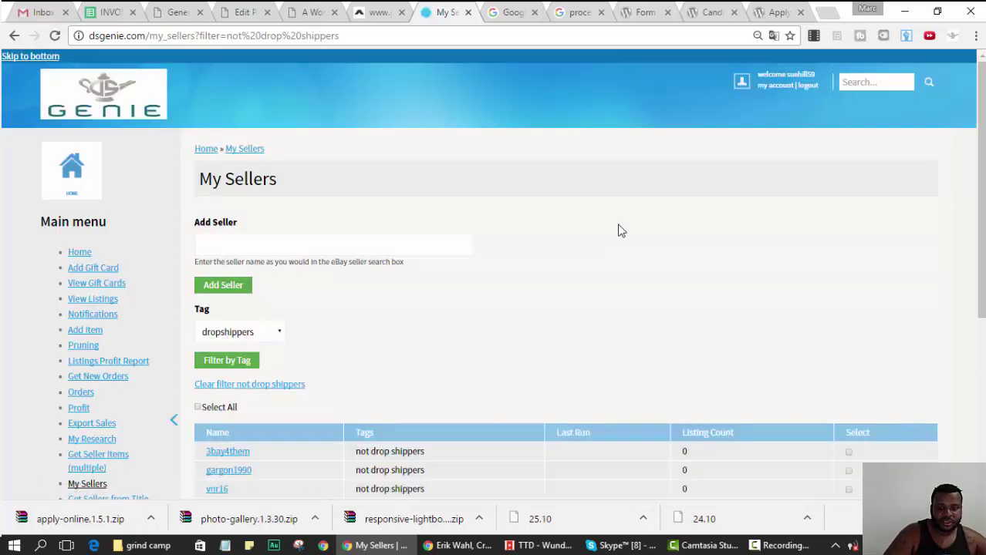
scroll(361, 214, down, 4)
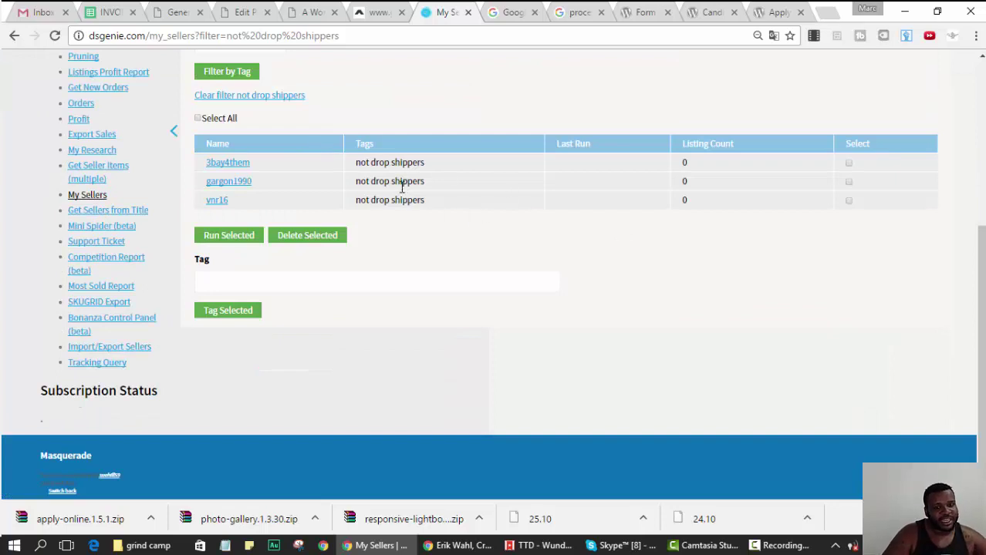